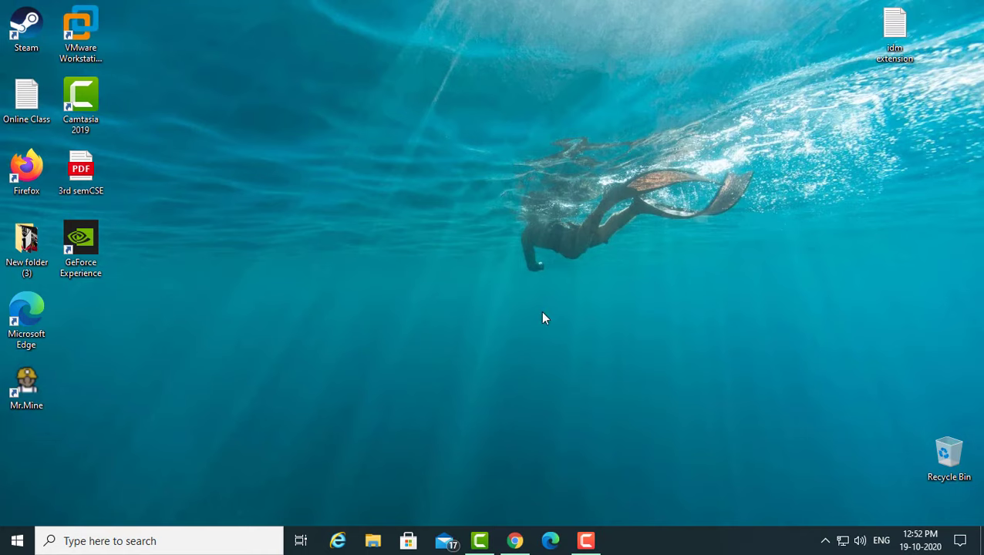
Step: Look up the Restart option among the computer's power choices without restarting
left_click(17, 541)
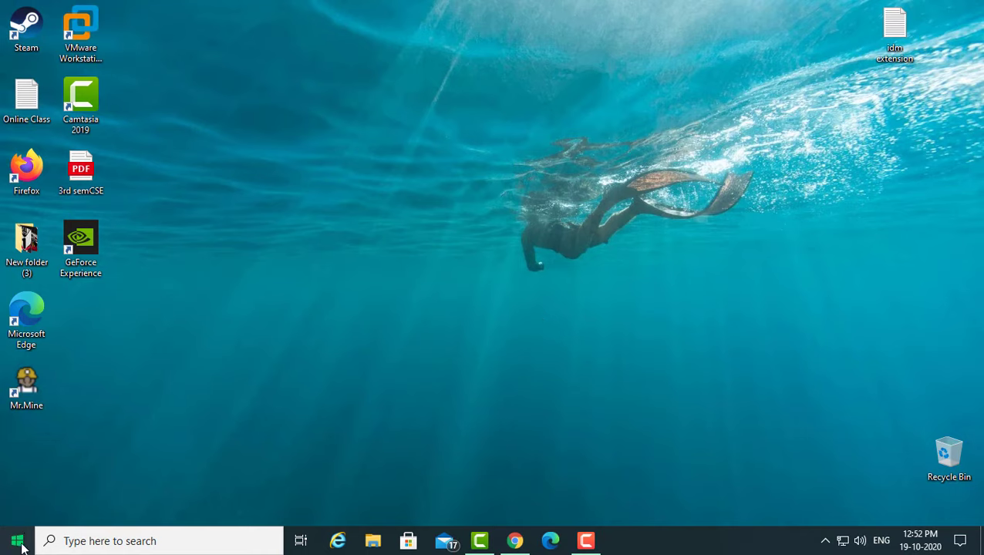
left_click(18, 508)
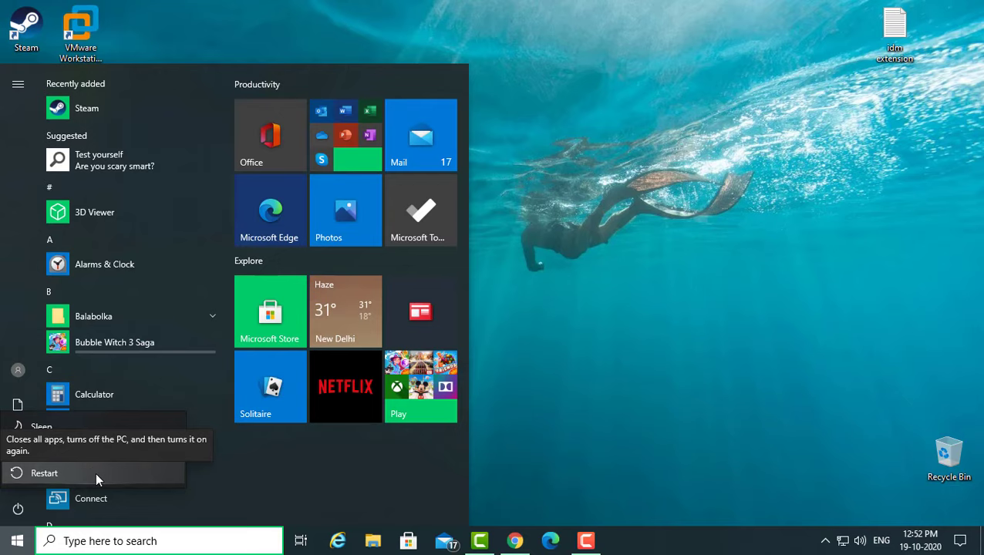
left_click(527, 458)
left_click(526, 458)
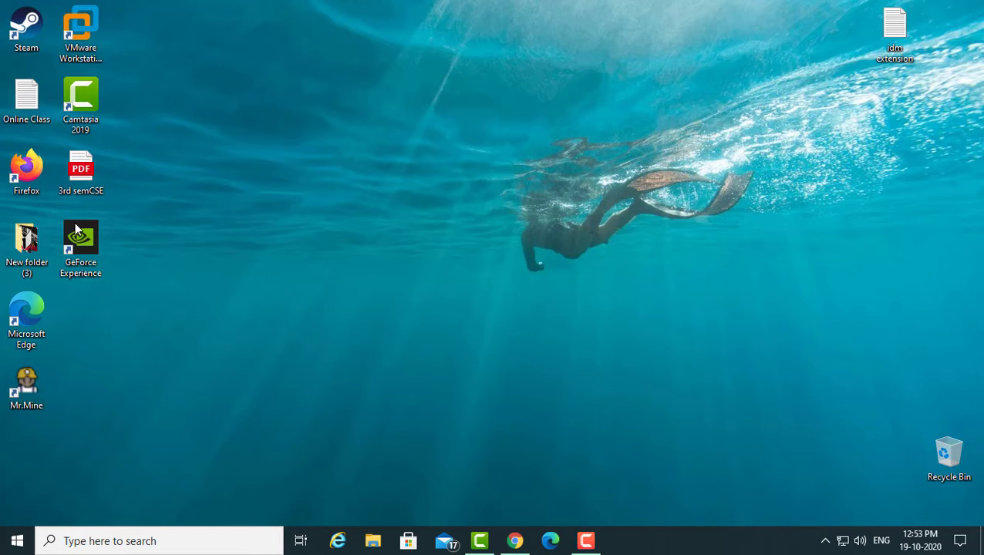
Step: Launch Steam and open the properties of the Mr.Mine game in the library
left_click(24, 31)
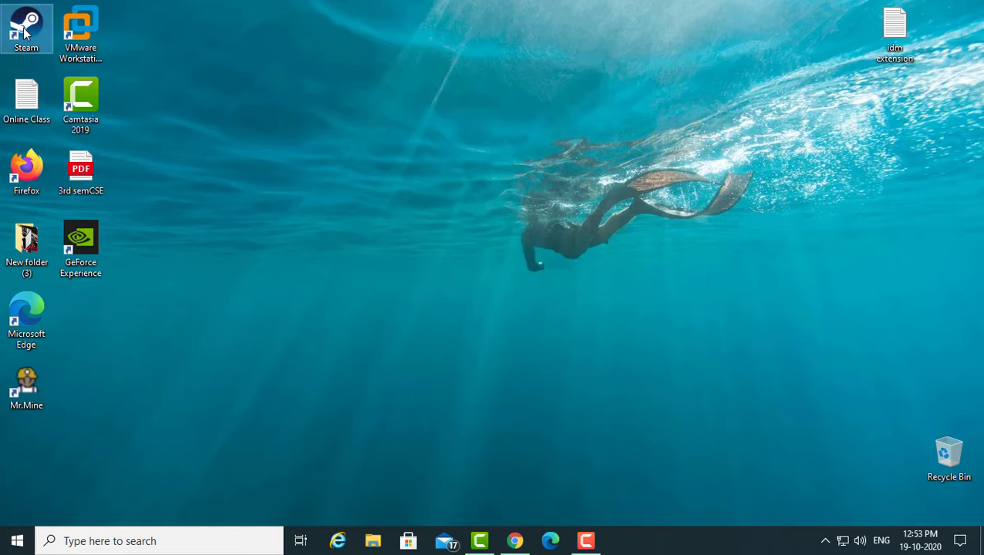
double_click(24, 31)
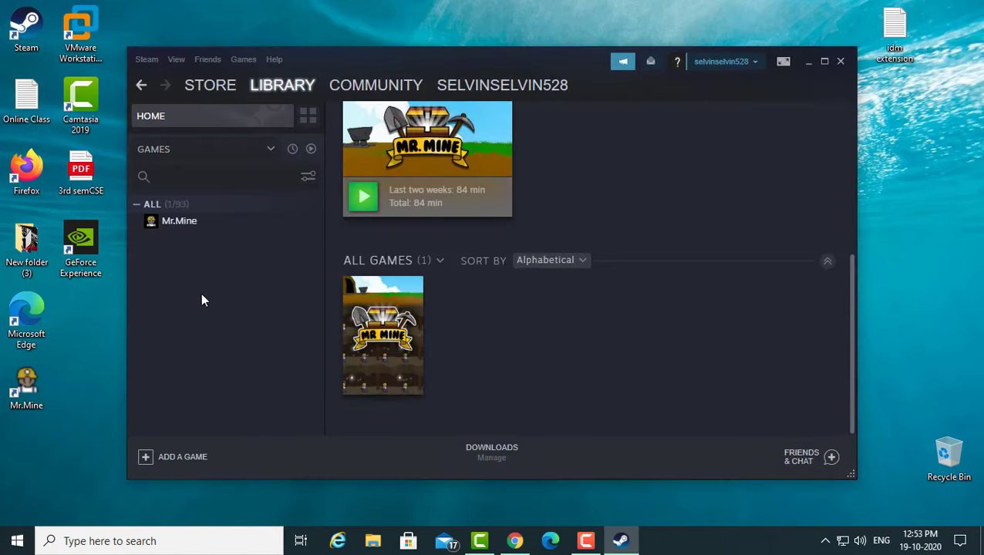
right_click(197, 223)
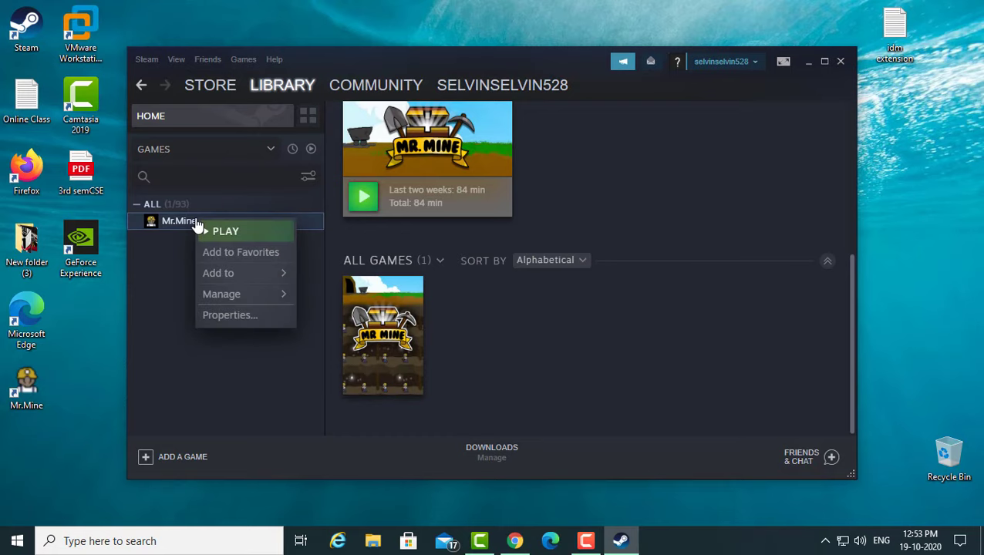
left_click(260, 319)
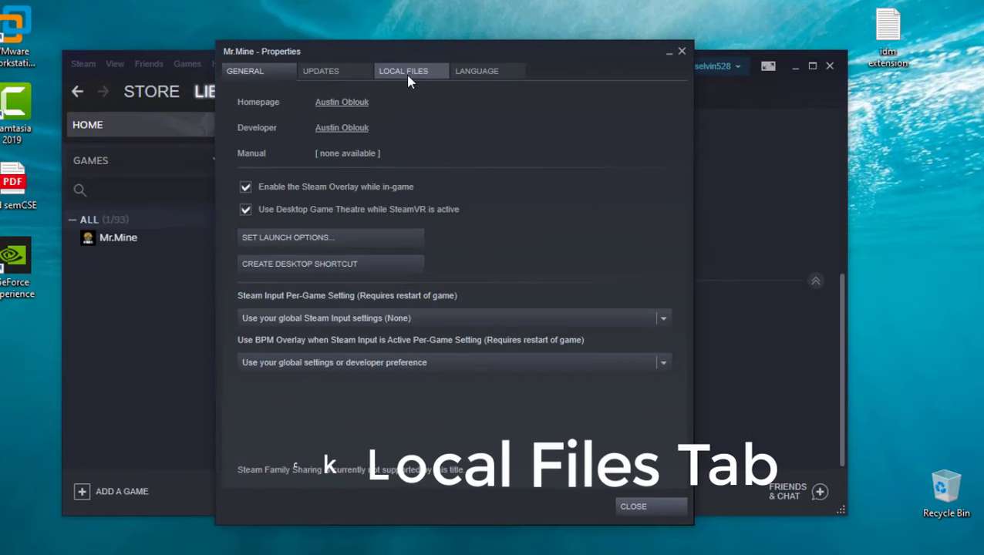
Step: Verify the integrity of Mr.Mine's local game files and close the game's properties when validation finishes
left_click(408, 76)
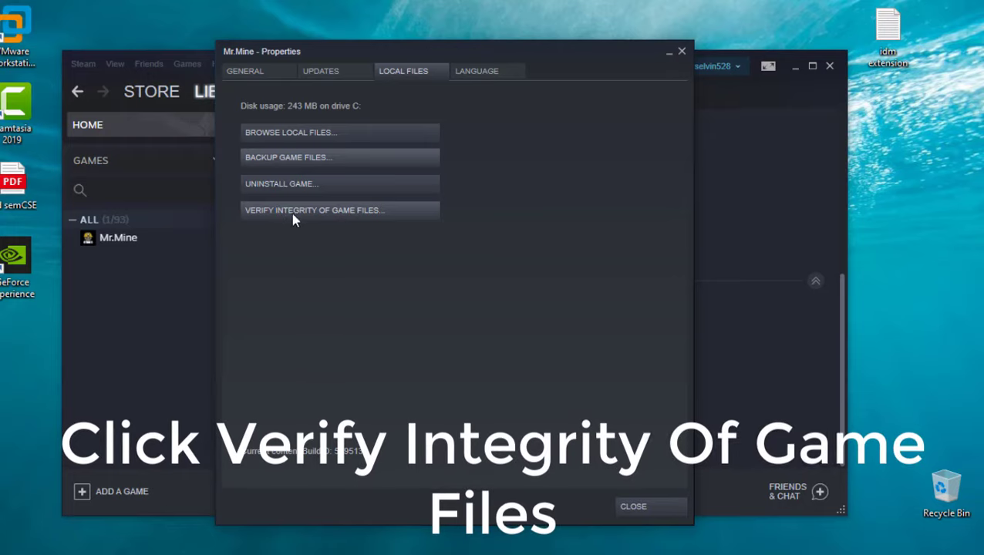
left_click(336, 213)
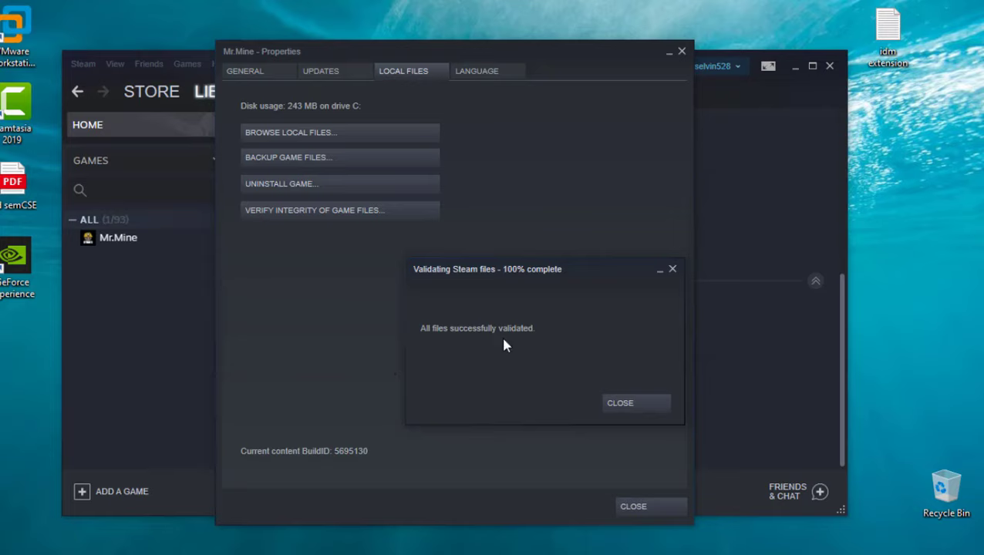
left_click(657, 409)
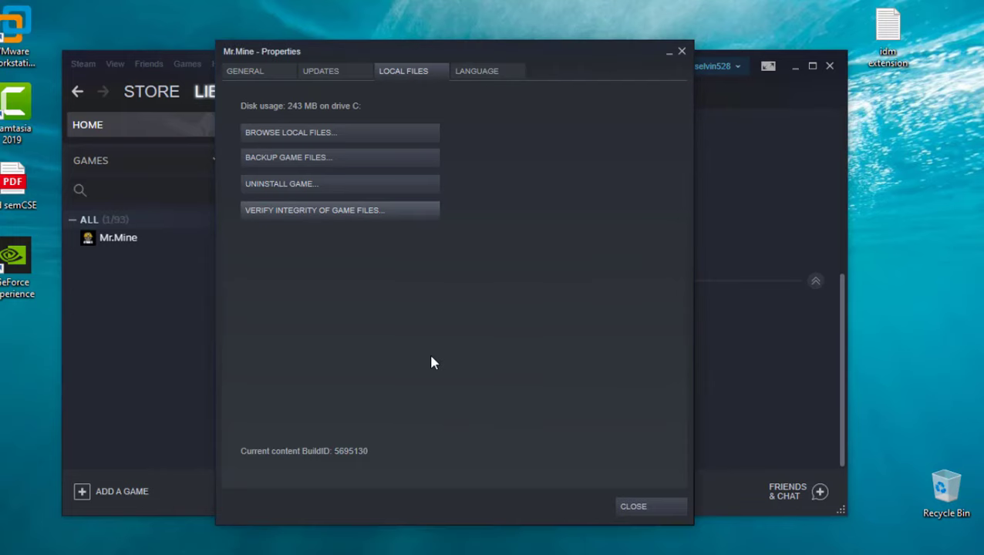
left_click(682, 51)
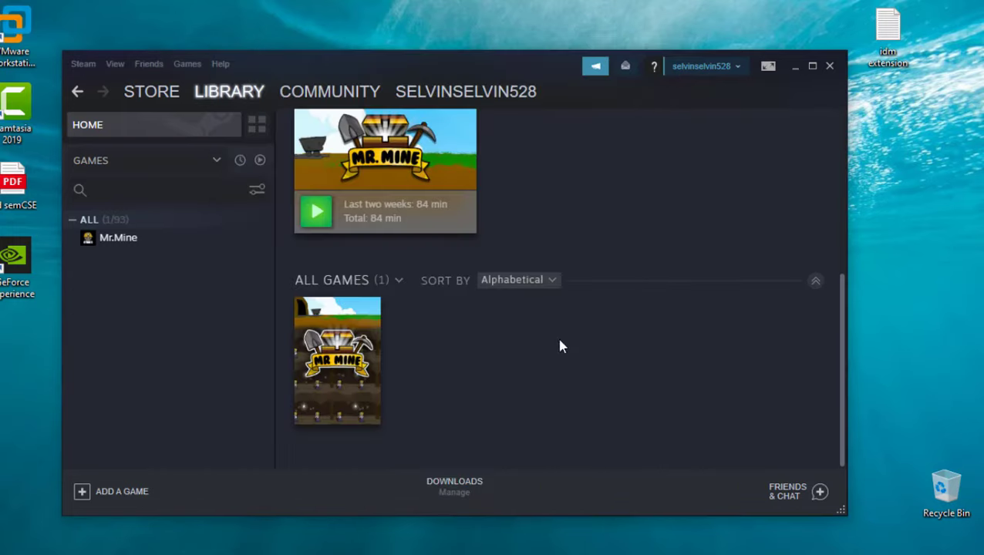
Step: Launch Mr.Mine from the recent games to test it, and close both the game and the Steam window
scroll(326, 218, "up", 3)
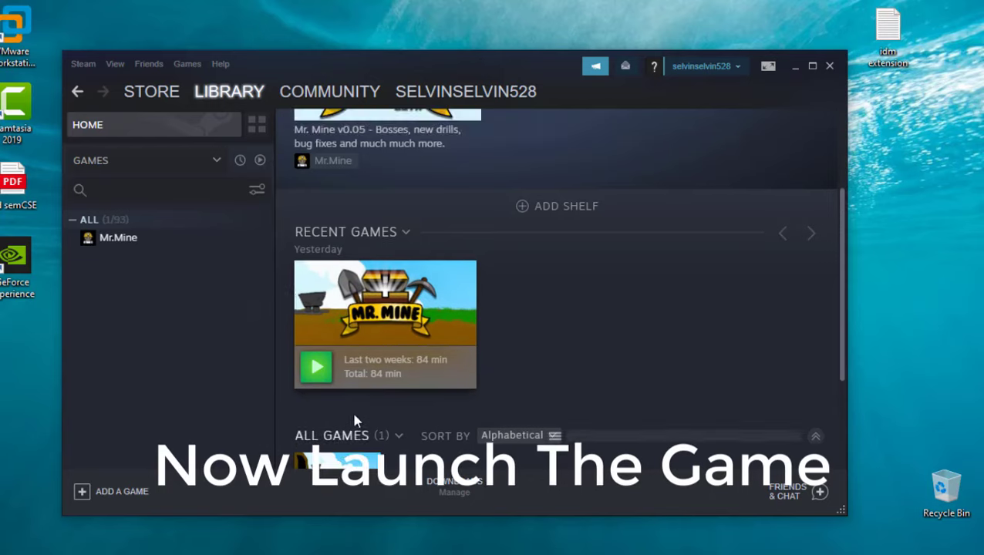
scroll(347, 252, "down", 3)
left_click(316, 212)
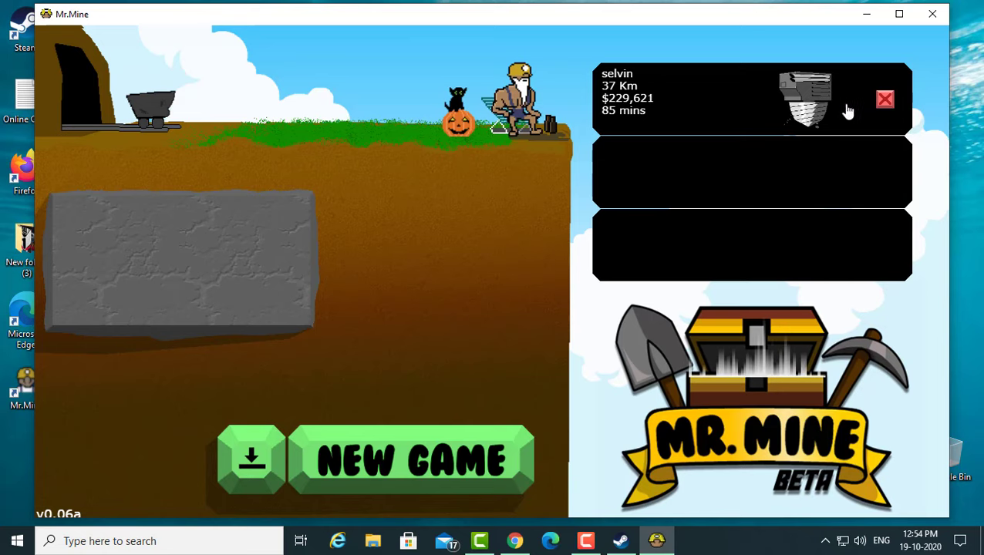
left_click(930, 9)
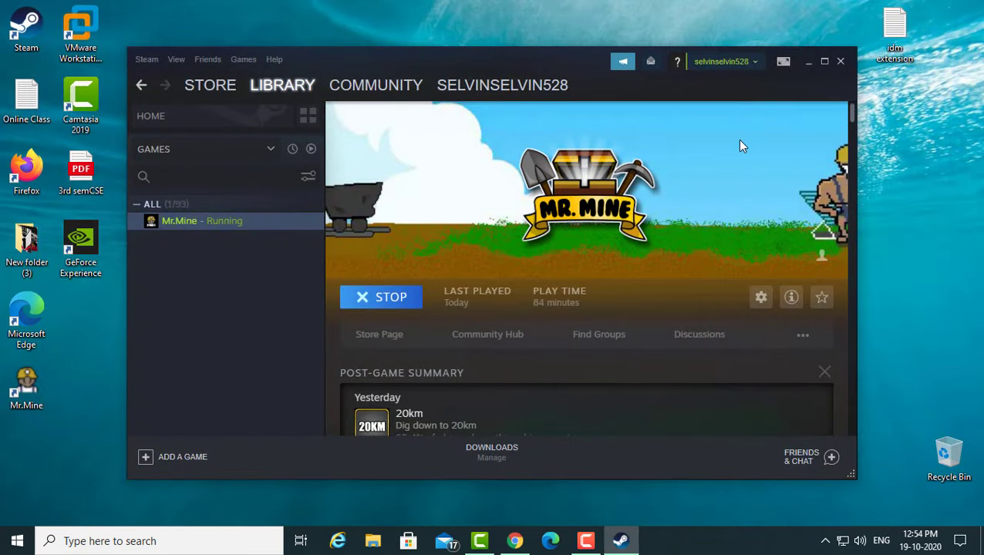
left_click(841, 62)
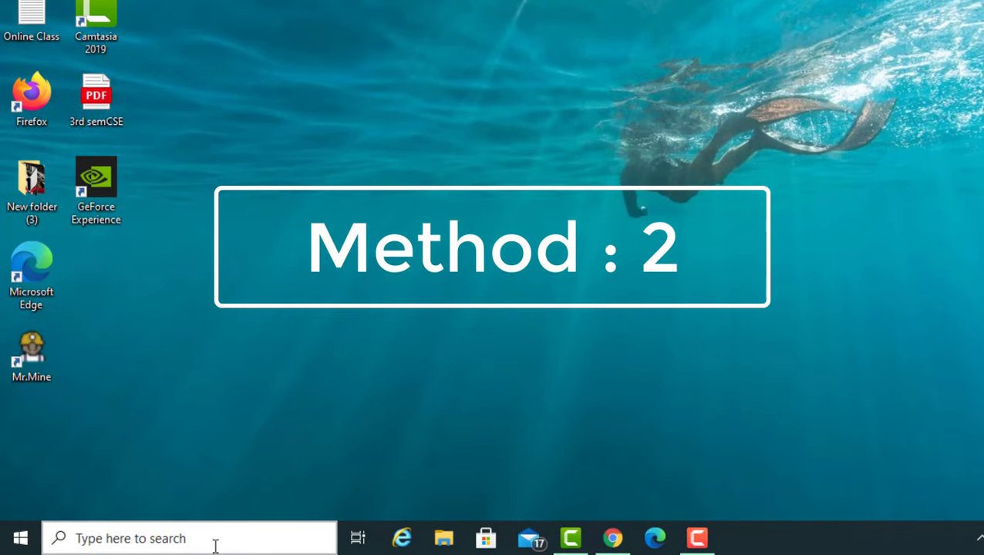
Step: Search Windows for Settings and open the app in a maximized window
left_click(215, 545)
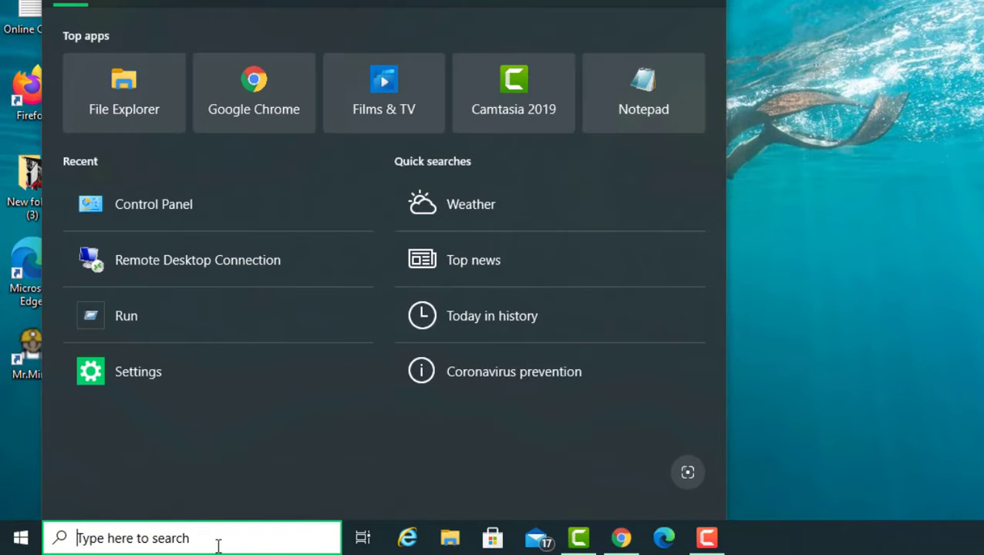
type("stt")
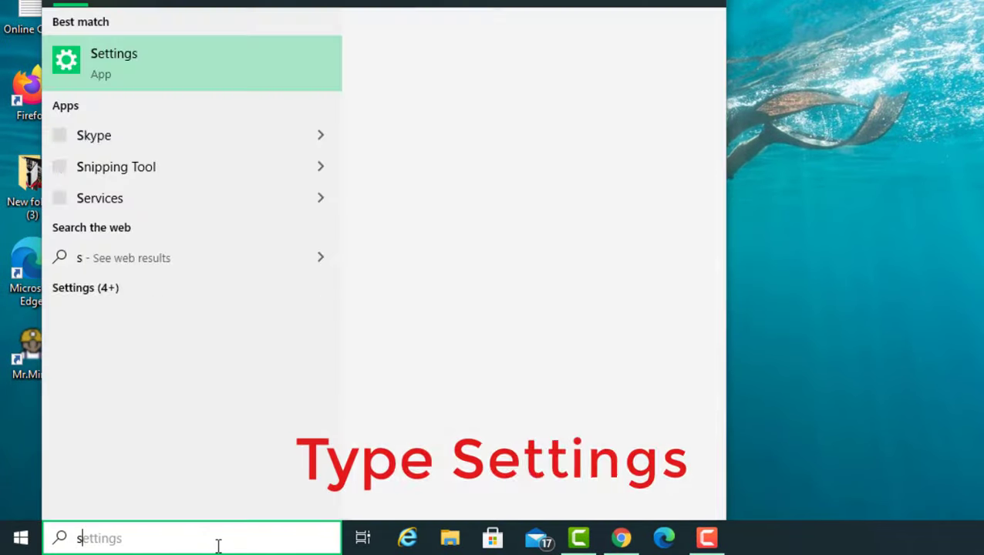
type("ings")
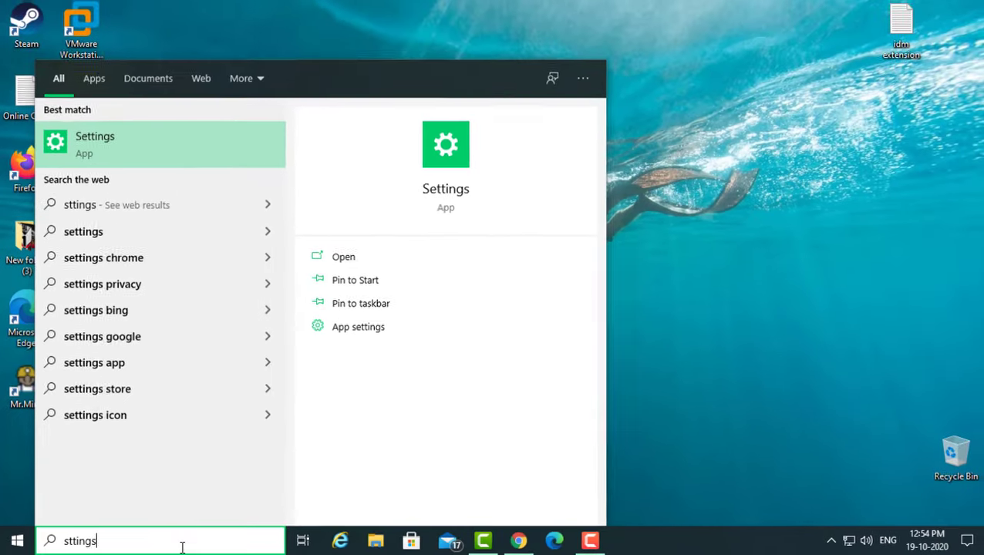
key("Return")
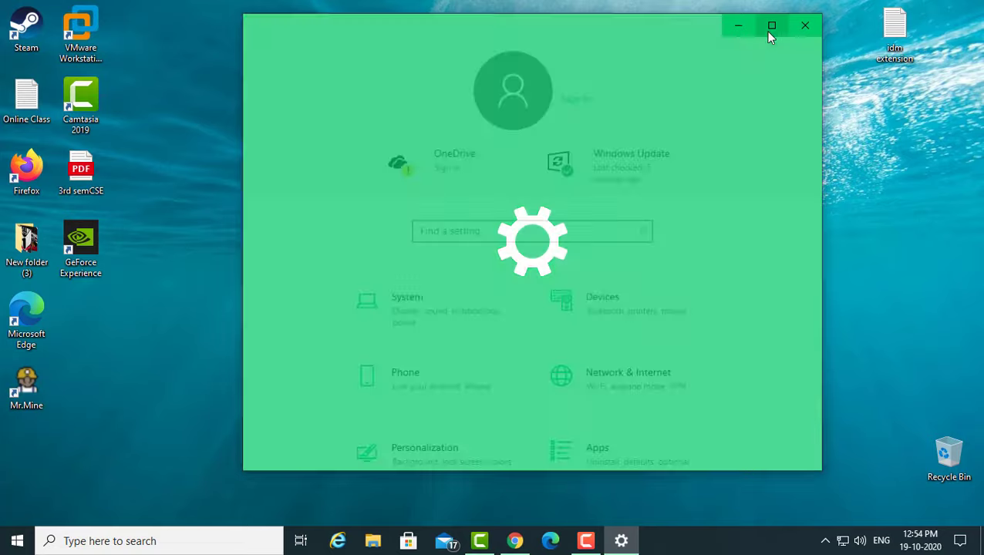
left_click(768, 30)
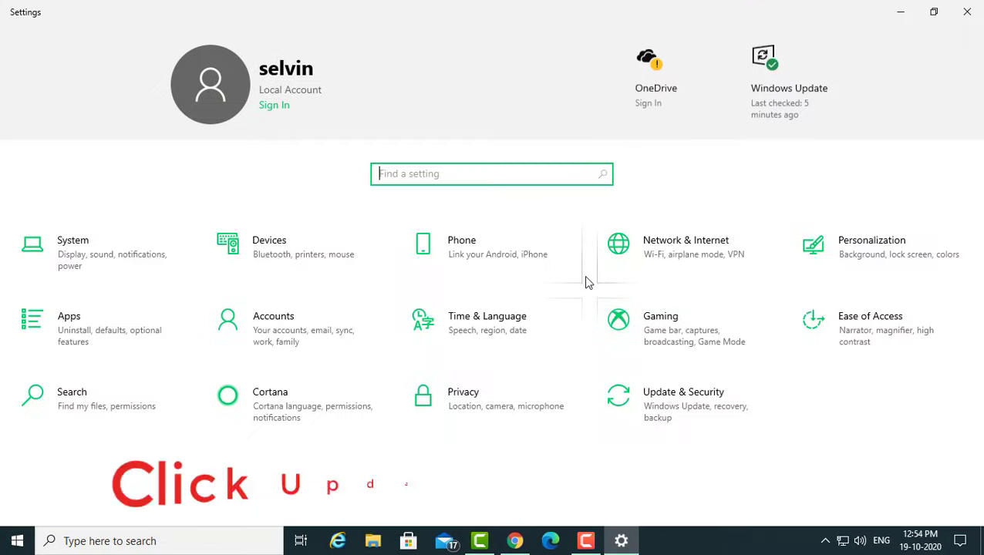
Step: Start a check for Windows updates under Update & Security and minimize the Settings window
left_click(676, 410)
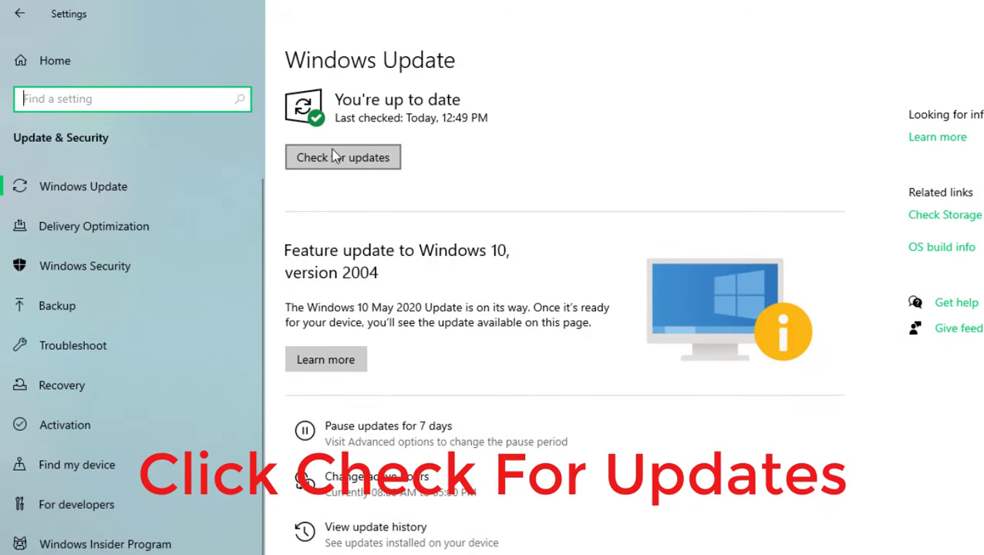
left_click(388, 157)
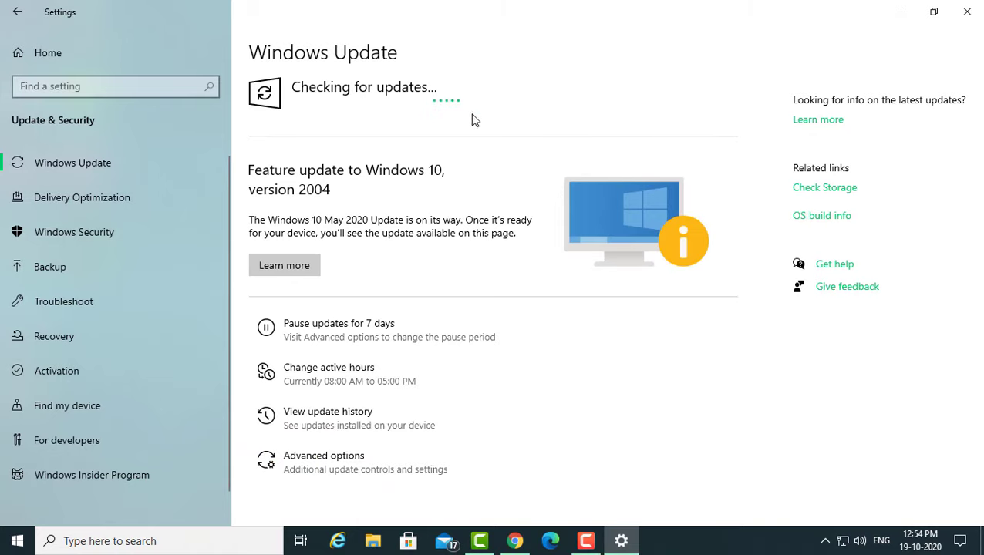
left_click(897, 13)
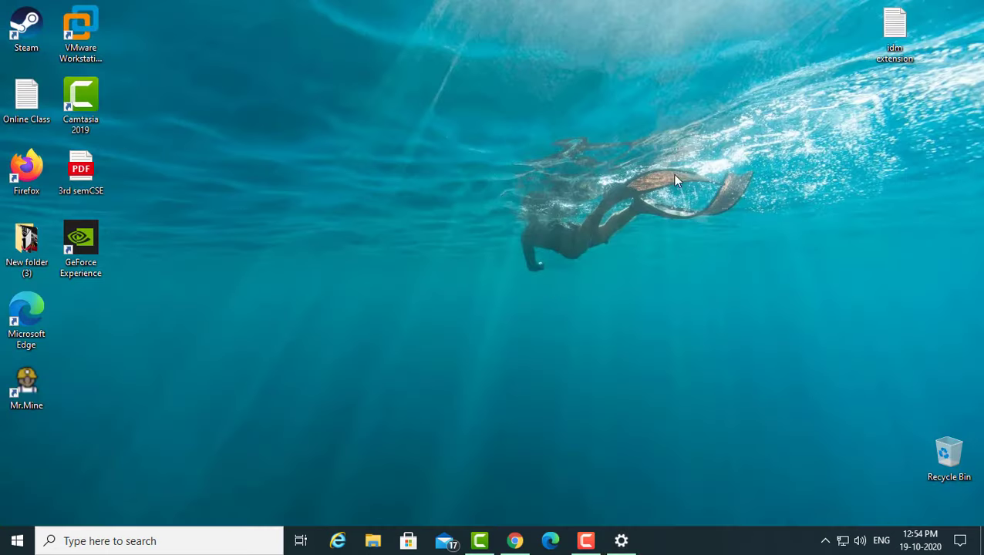
Step: Search Windows for "device manager" and open Device Manager
left_click(231, 542)
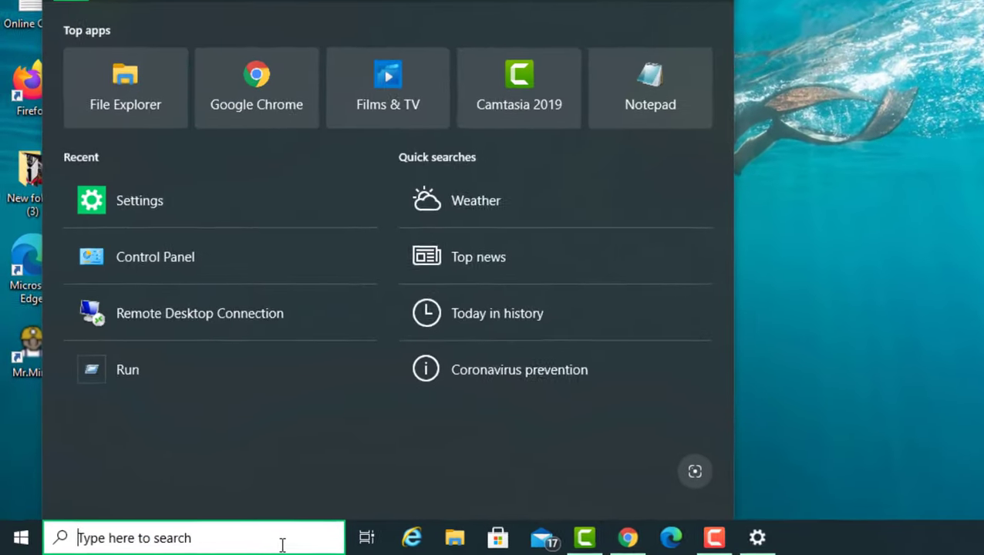
type("dev")
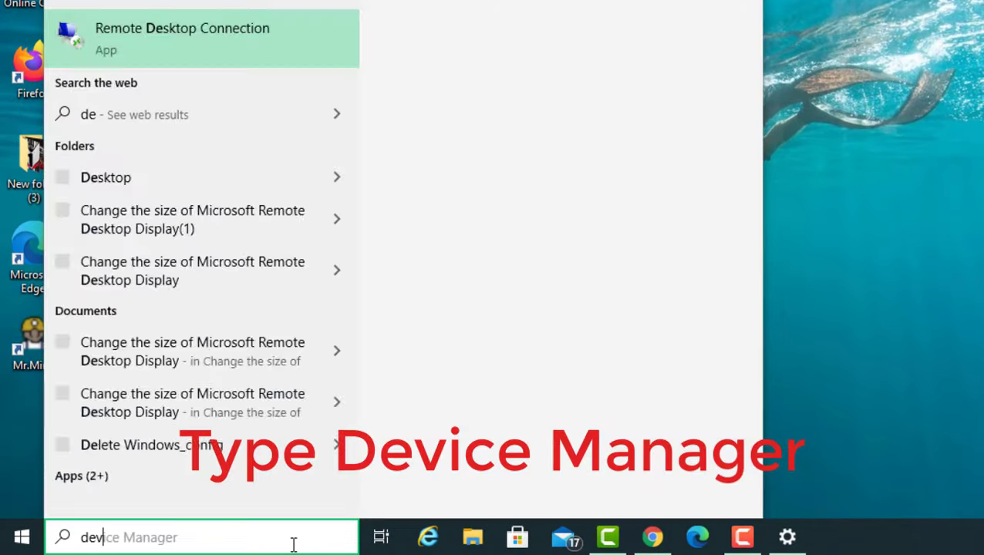
type("ice")
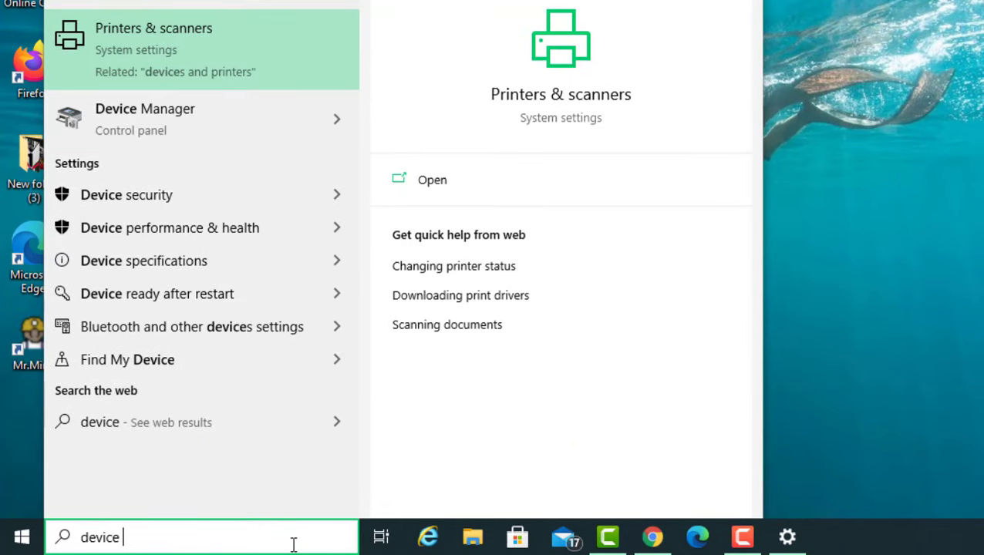
type(" manage")
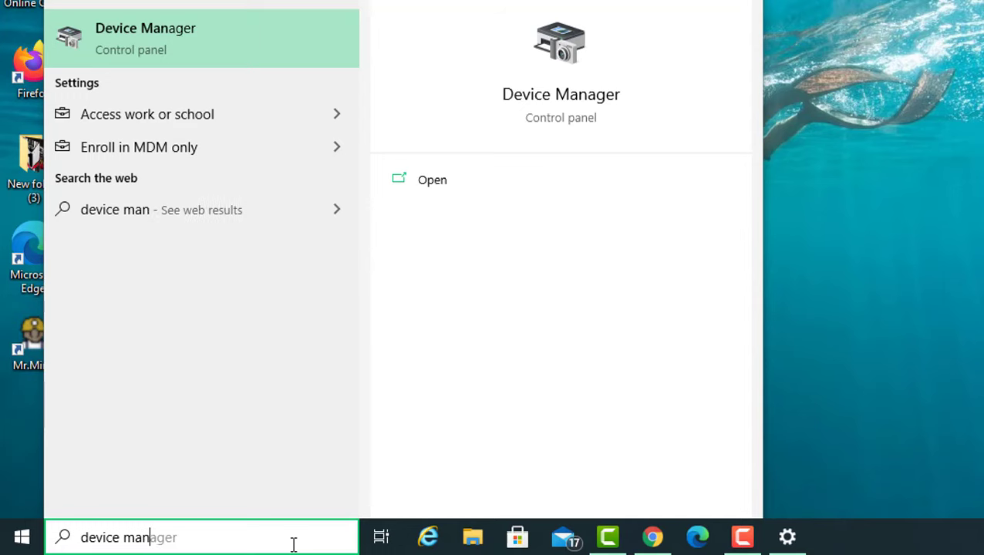
type("r")
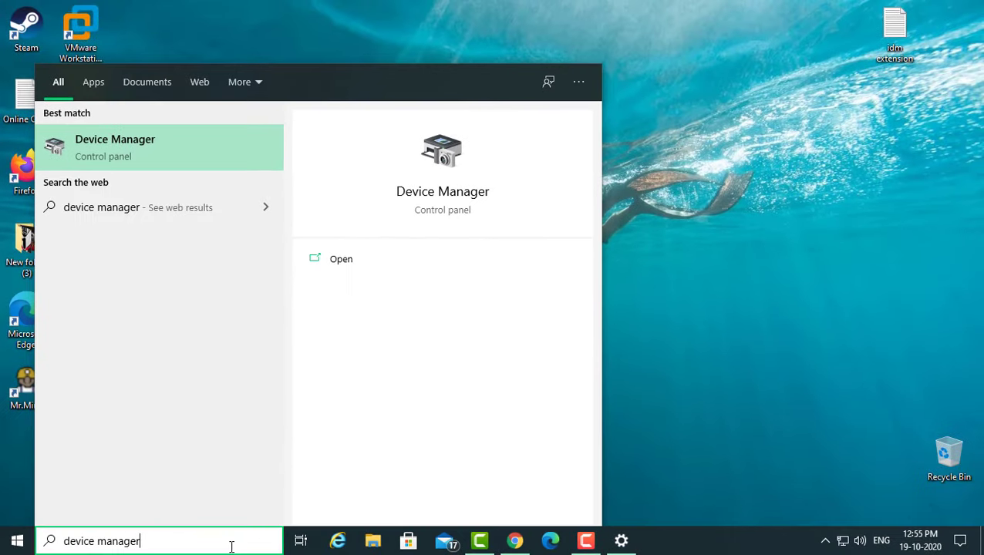
key("Return")
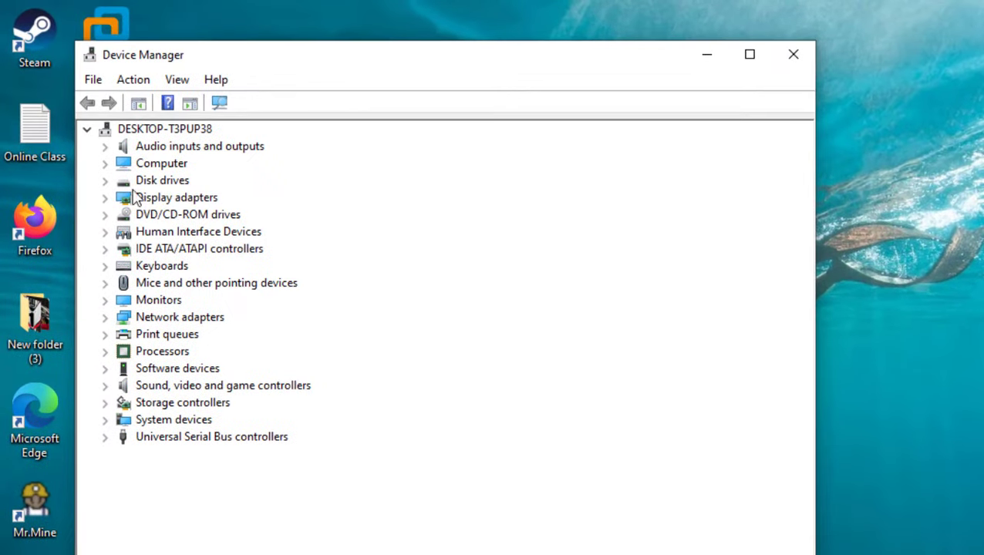
Step: Run an automatic driver update search for the NVIDIA GeForce GT 710 display adapter, and close the wizard and Device Manager
left_click(105, 198)
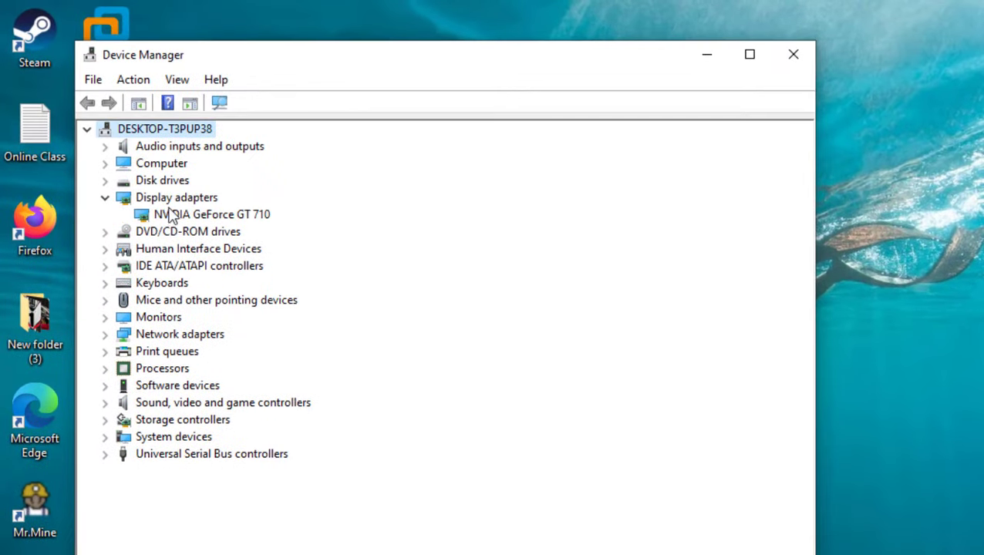
right_click(222, 217)
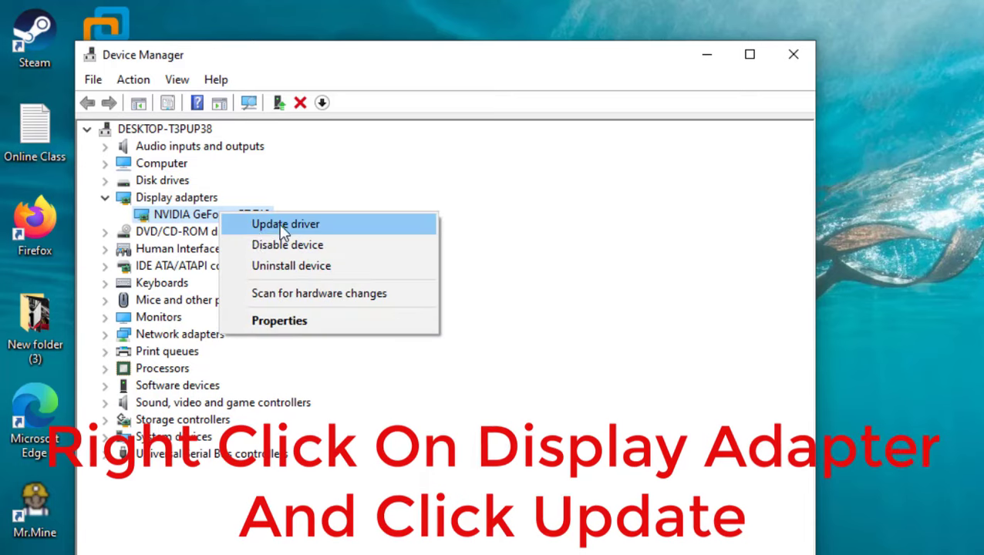
left_click(297, 226)
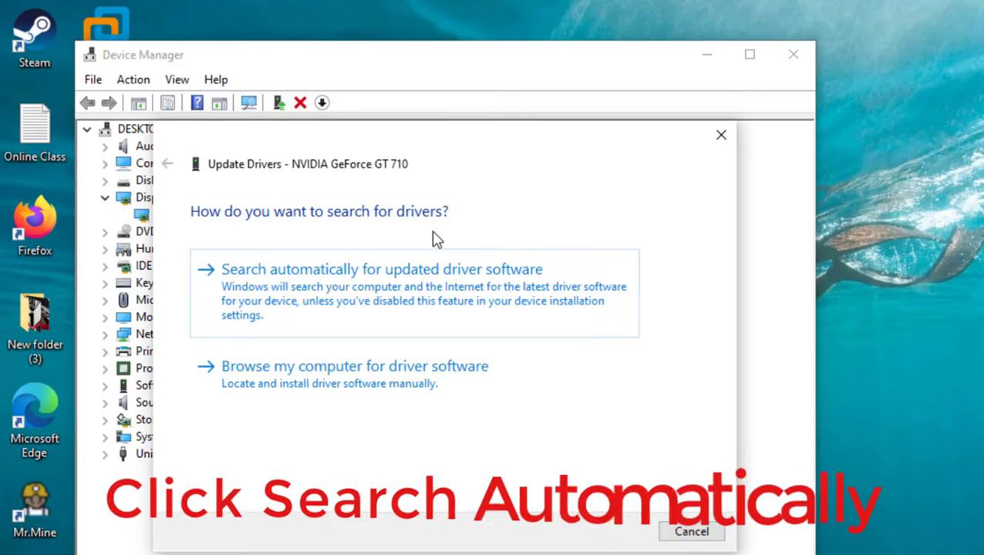
left_click(380, 310)
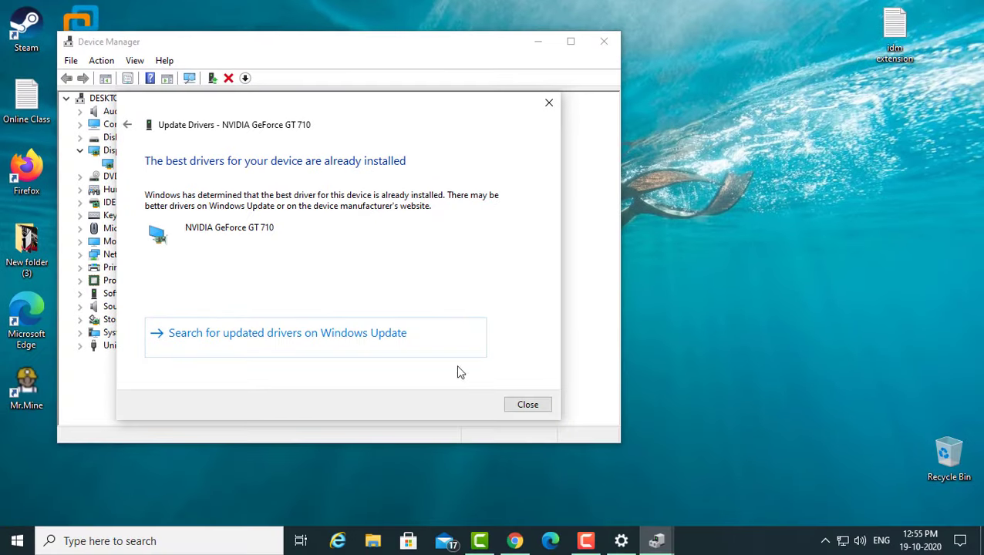
left_click(528, 405)
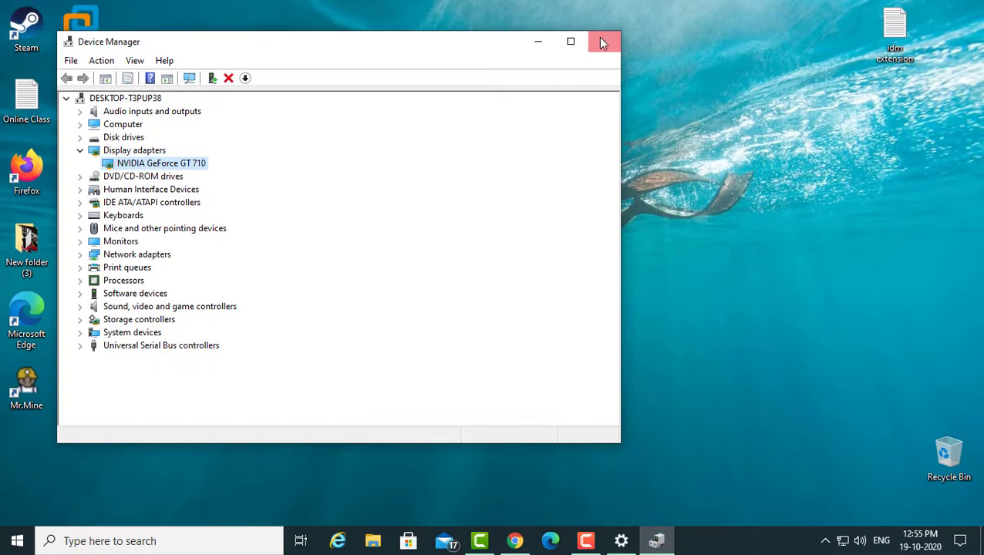
left_click(603, 42)
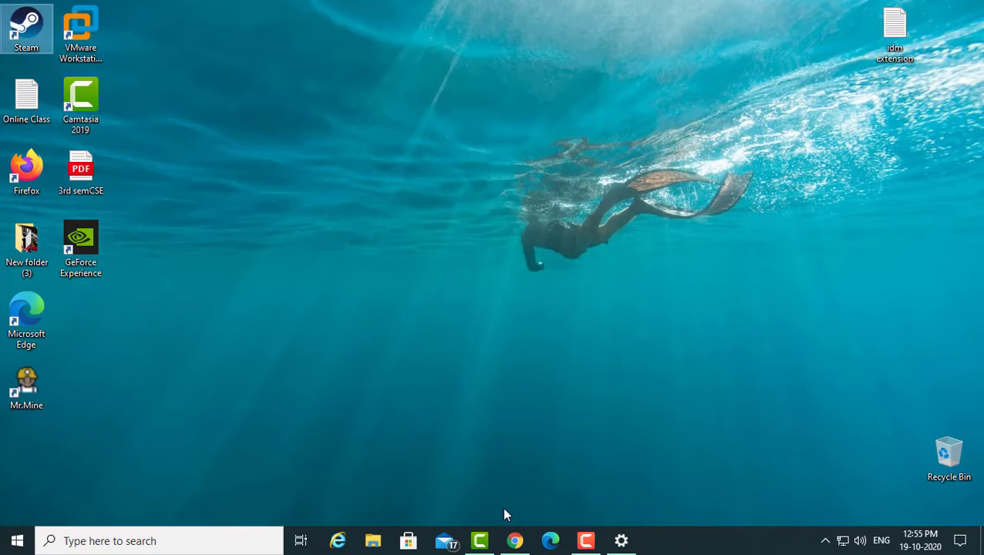
Step: Close the minimized Settings window and bring up the PC's power options to locate Restart, then dismiss them without restarting
left_click(621, 540)
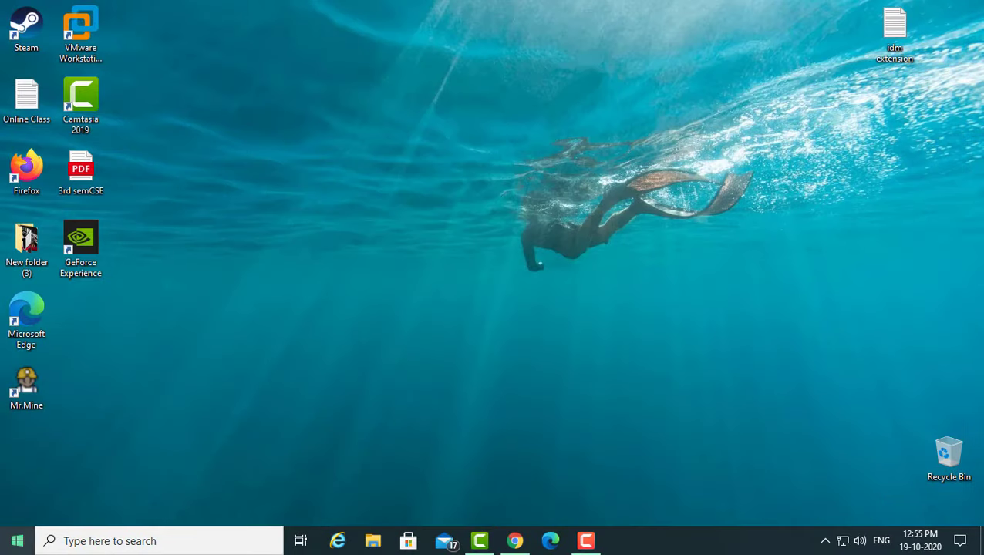
left_click(17, 541)
left_click(17, 508)
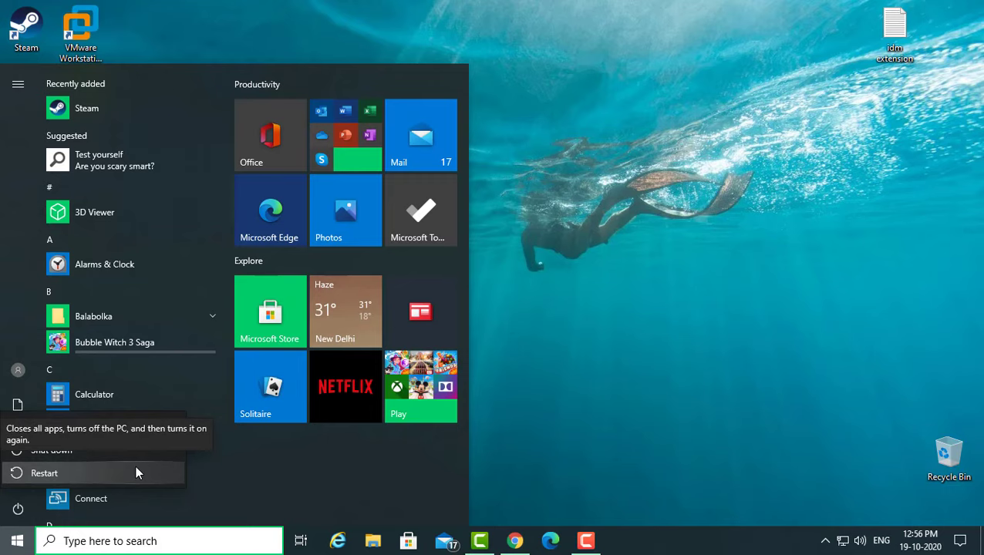
left_click(539, 462)
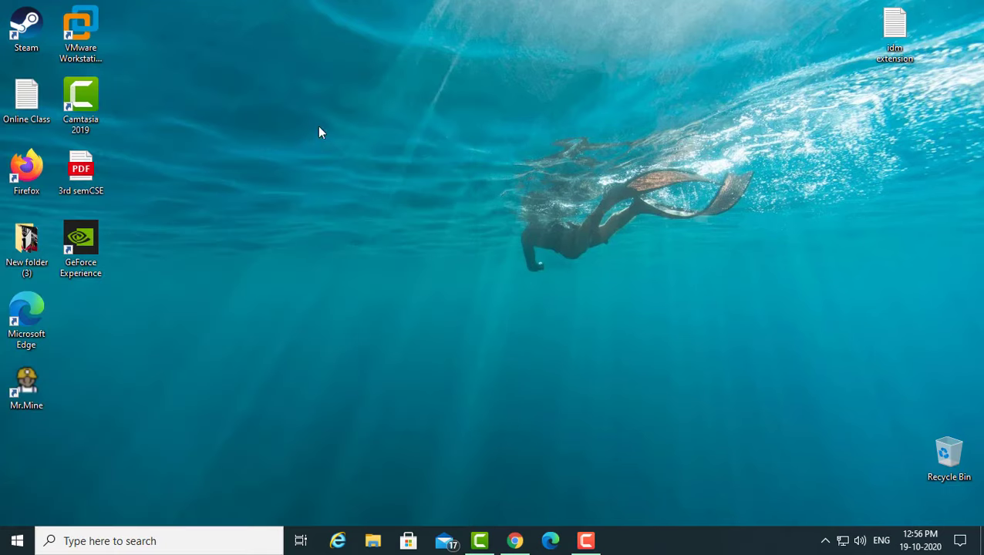
Step: Open Steam, launch Mr.Mine from the library, and close the Steam window
double_click(26, 27)
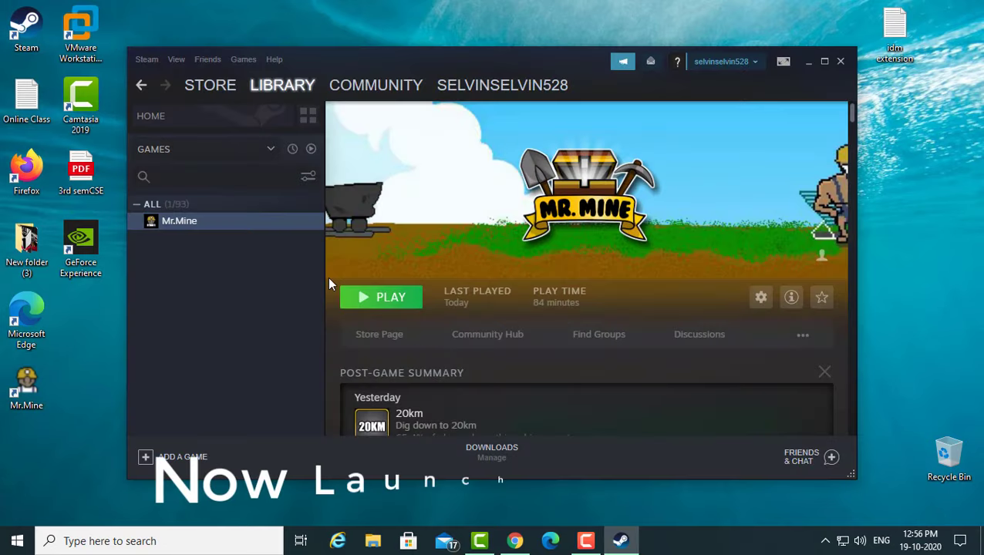
left_click(380, 299)
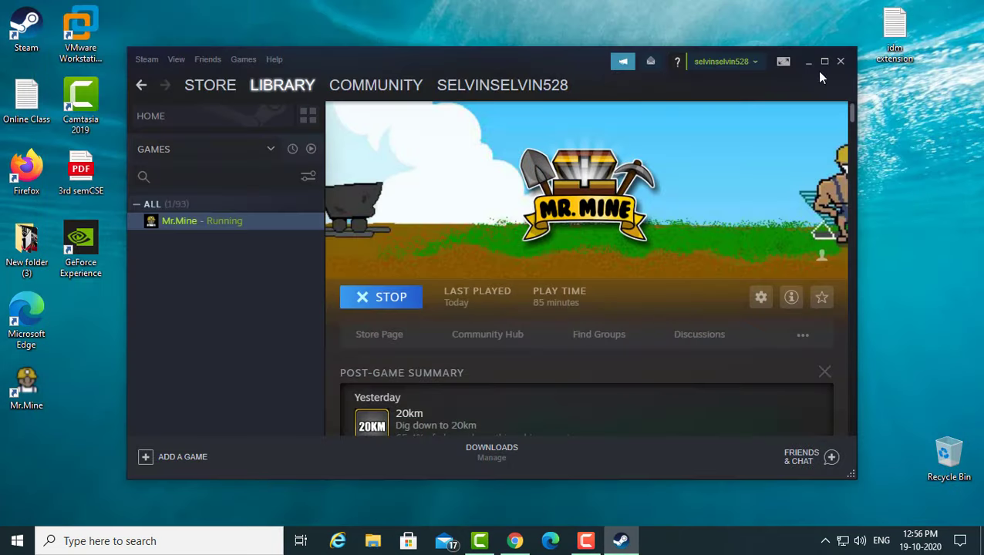
left_click(840, 62)
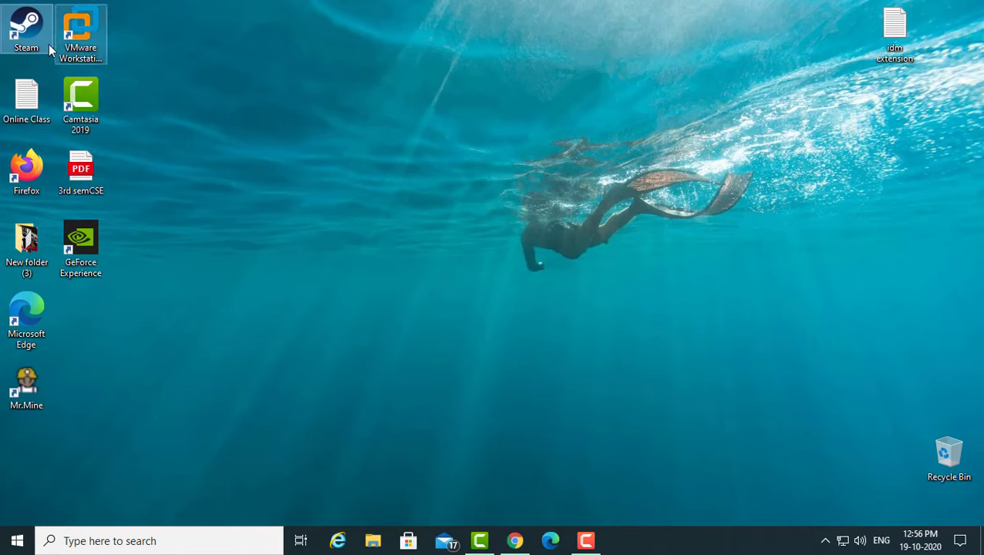
Step: Reopen Steam, browse Mr.Mine's local files from its properties, and open the win-unpacked folder
double_click(26, 31)
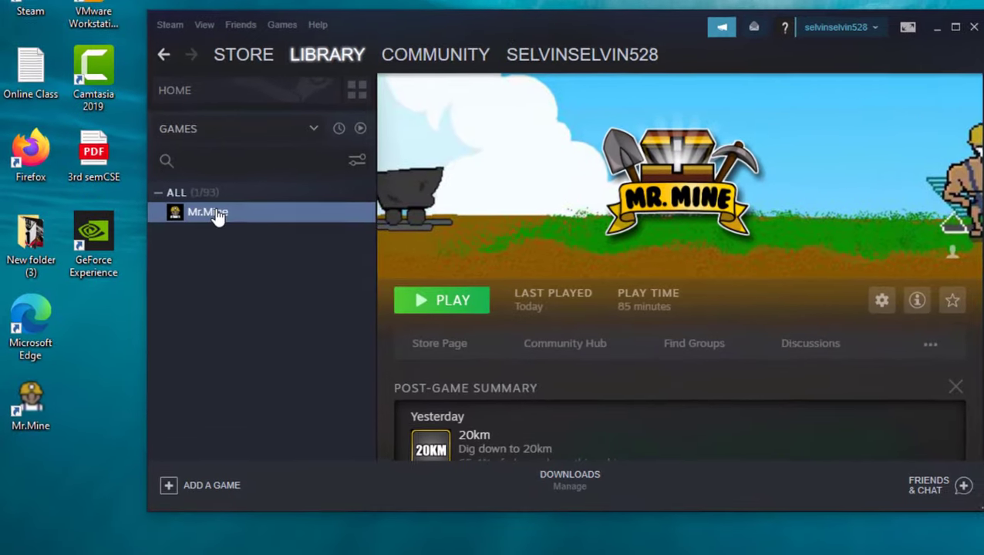
right_click(185, 216)
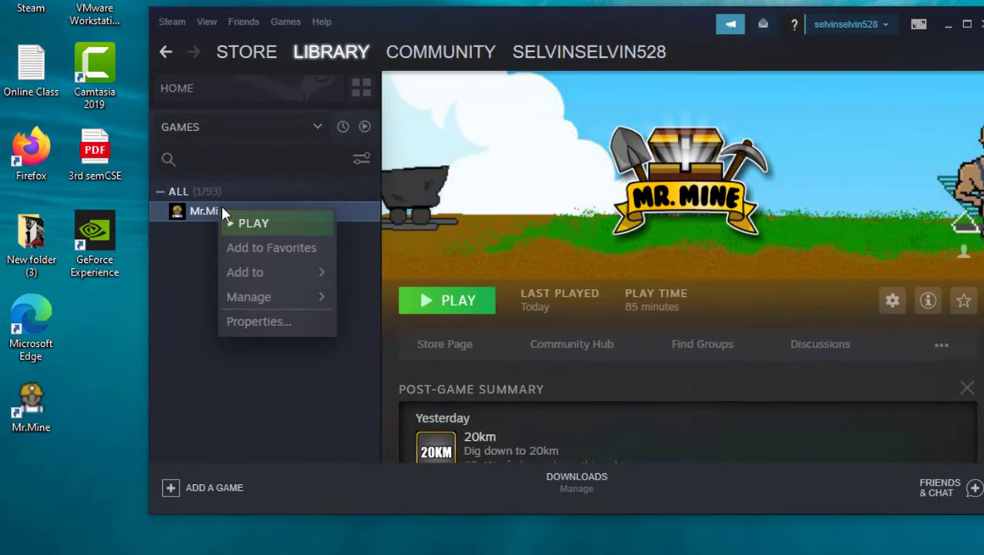
left_click(286, 324)
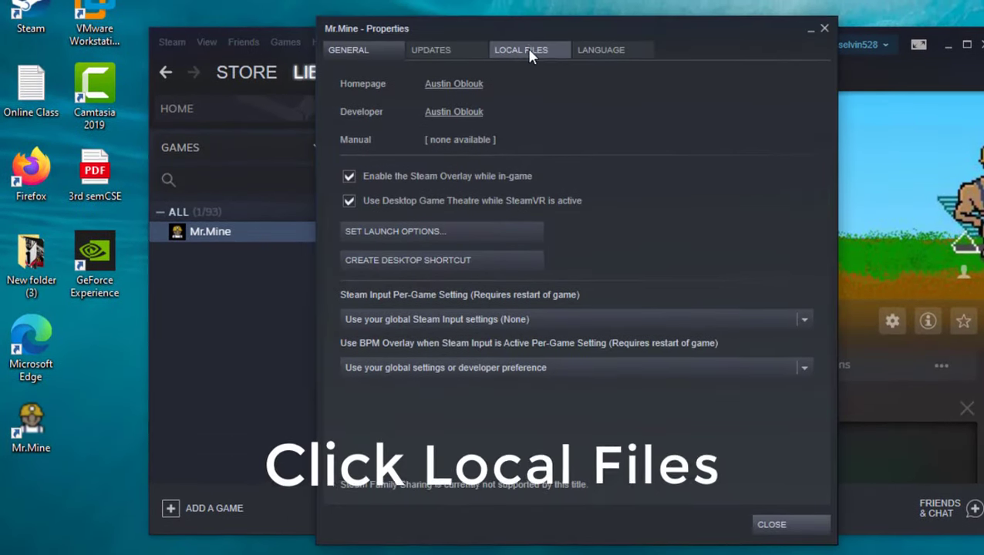
left_click(528, 55)
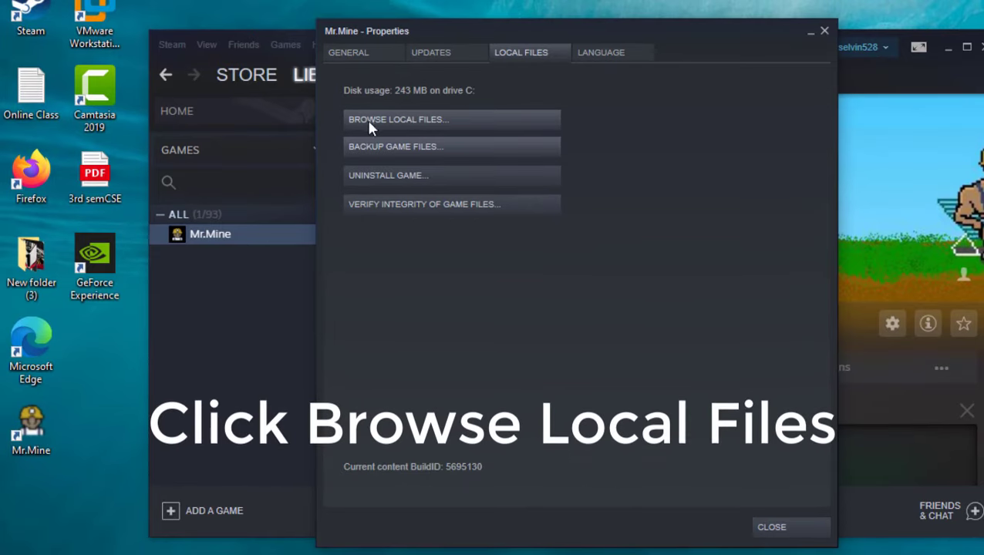
left_click(434, 120)
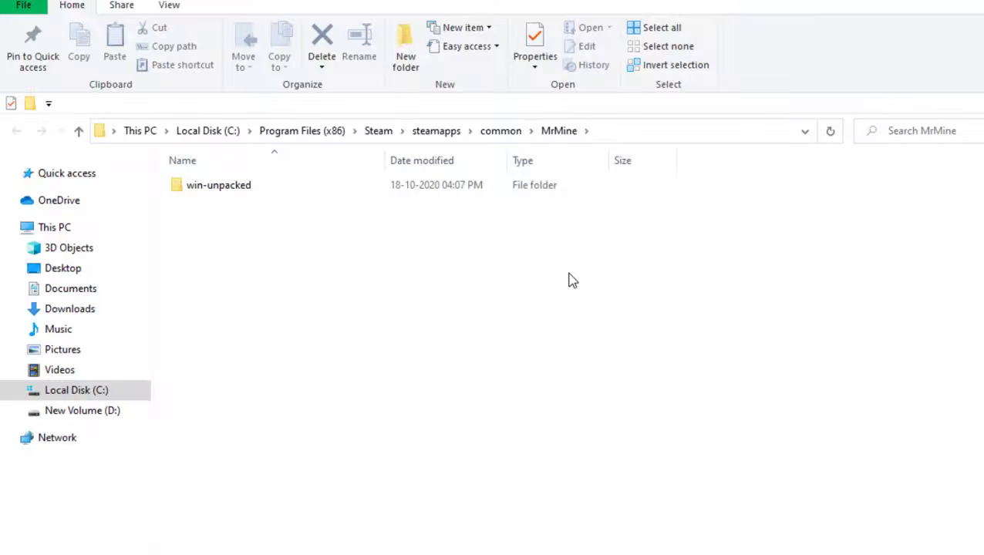
double_click(278, 189)
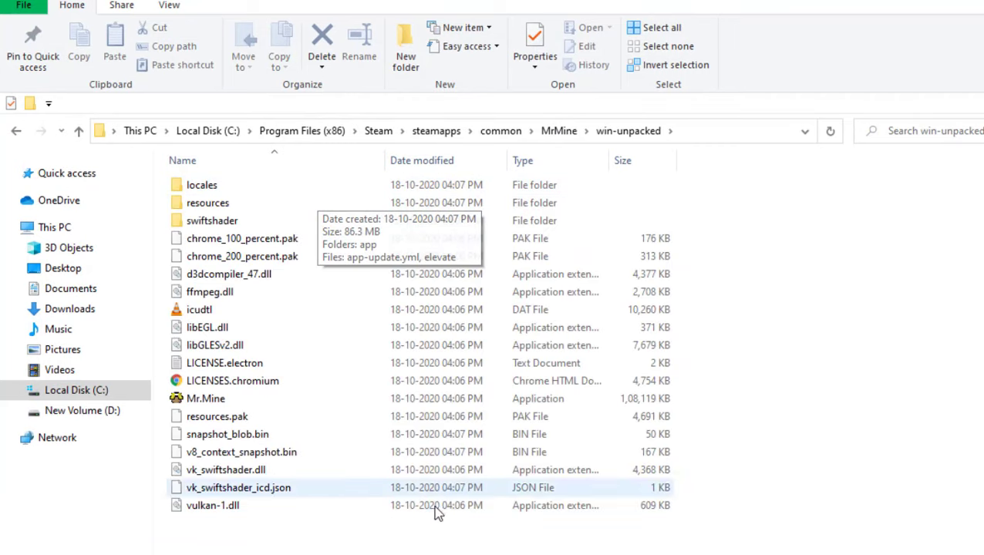
Step: Set the Mr.Mine application's compatibility properties to run as an administrator and in Windows 8 compatibility mode, and apply them
right_click(254, 401)
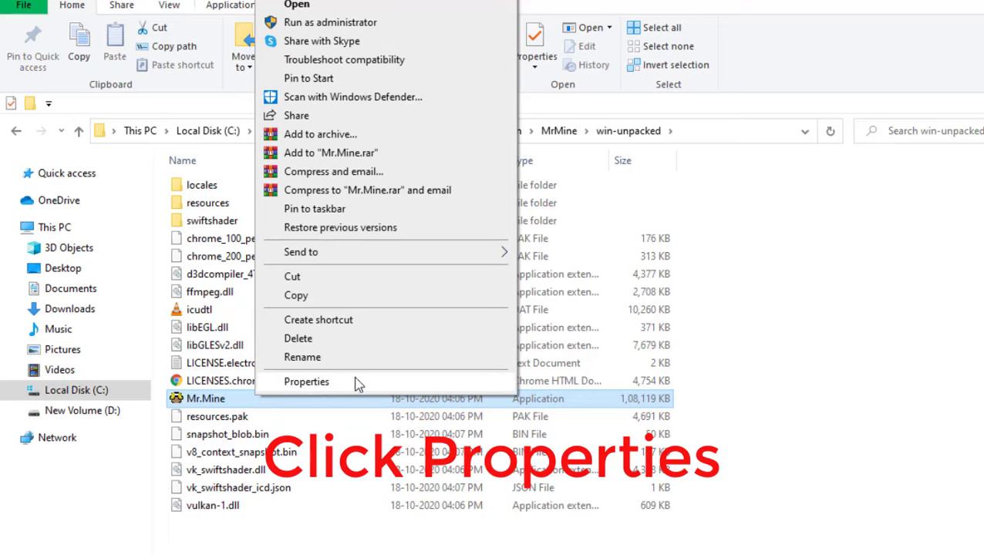
left_click(322, 383)
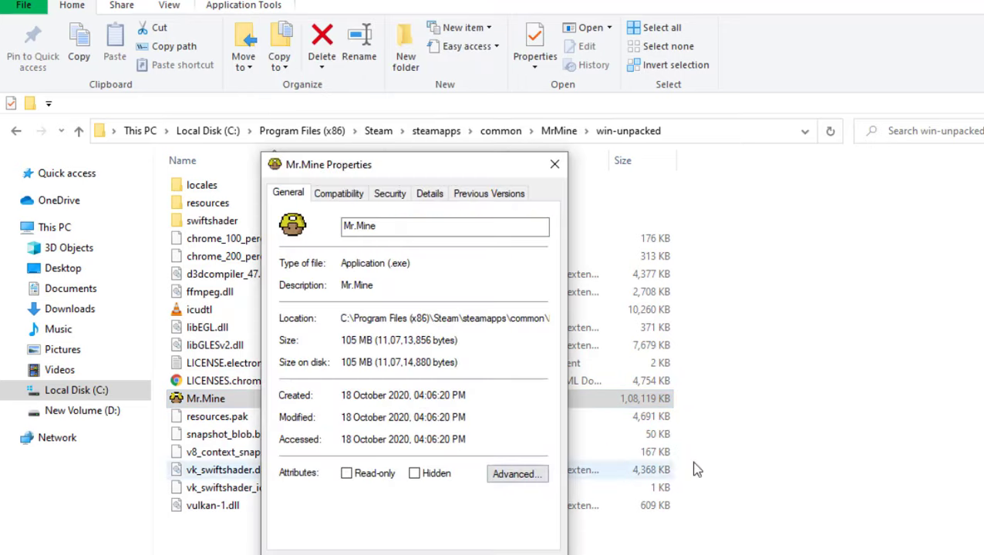
left_click_drag(450, 164, 450, 103)
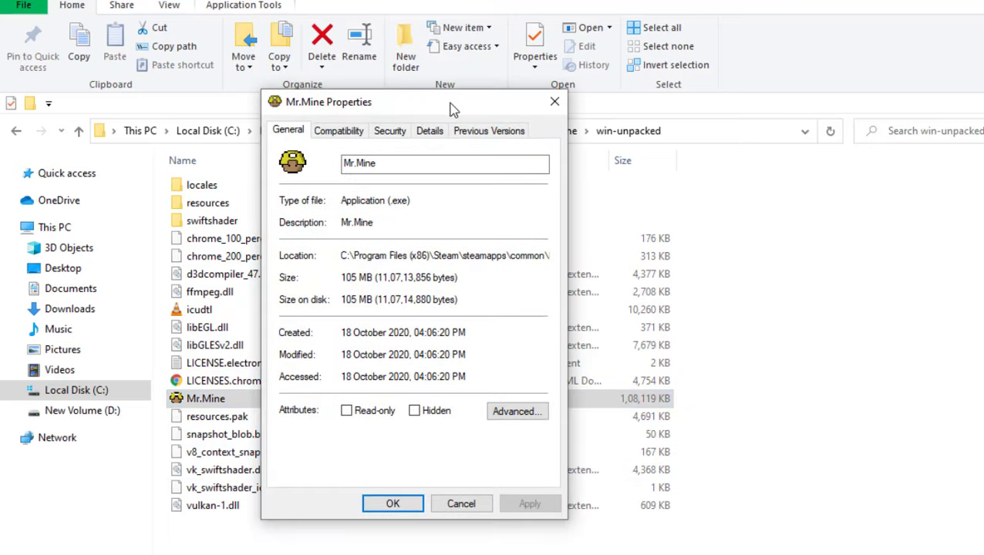
left_click(334, 135)
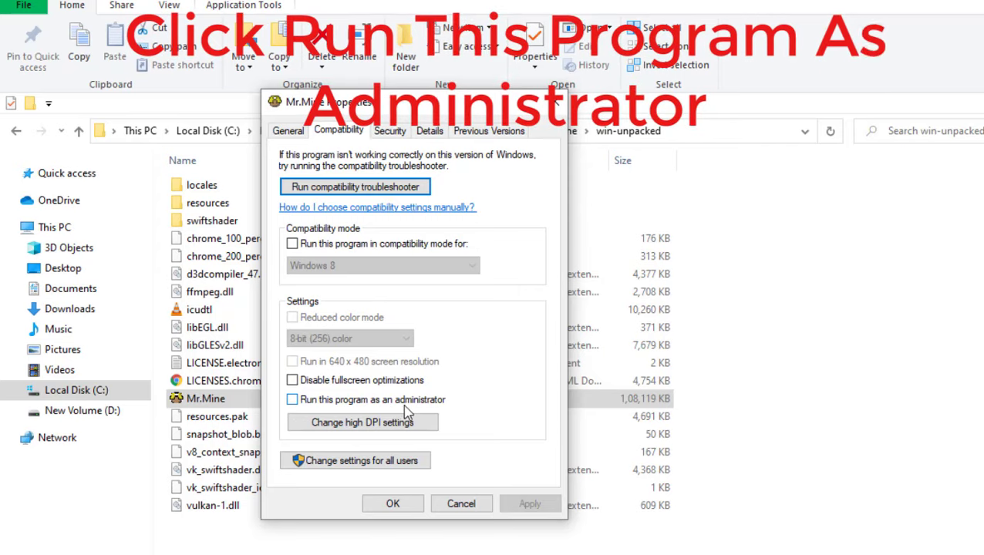
left_click(297, 401)
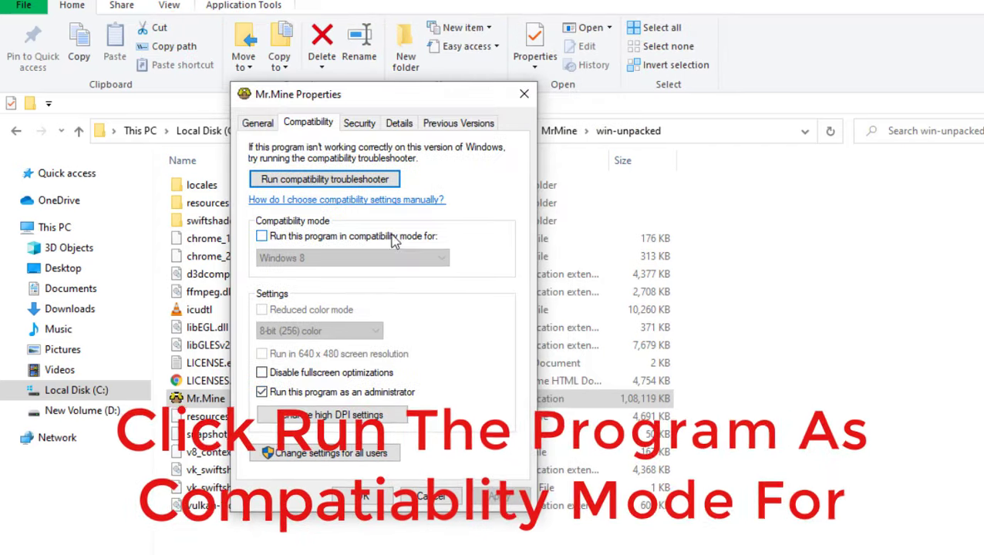
left_click(262, 236)
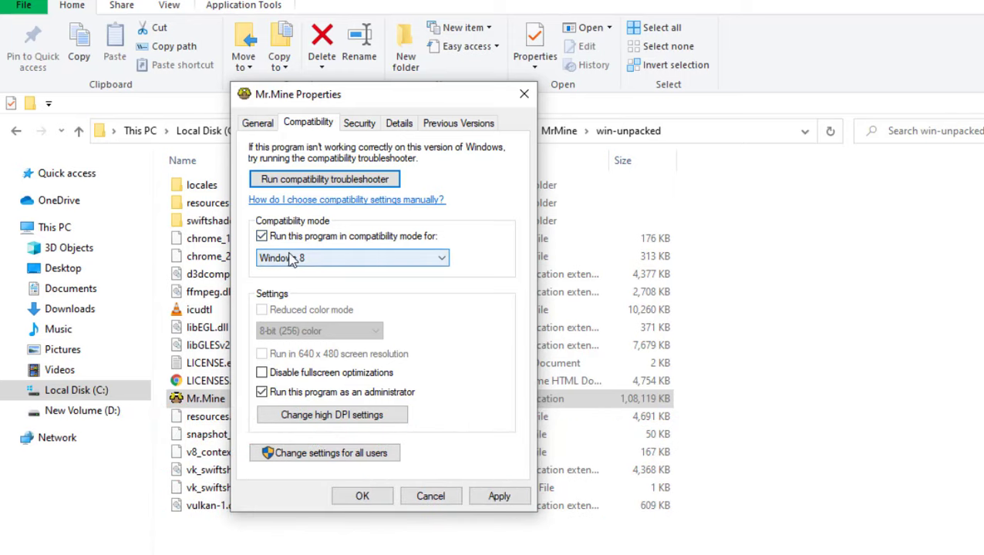
left_click(503, 497)
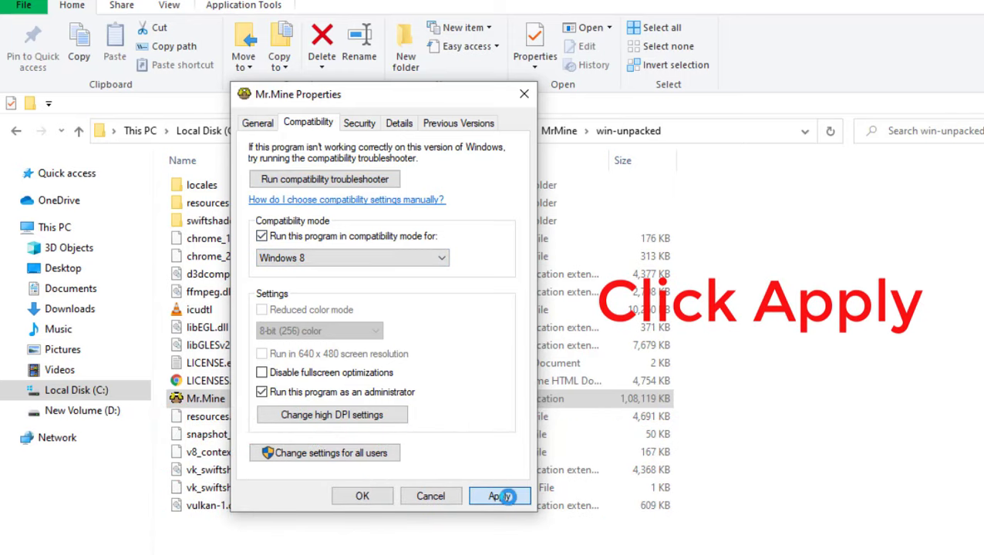
left_click(362, 497)
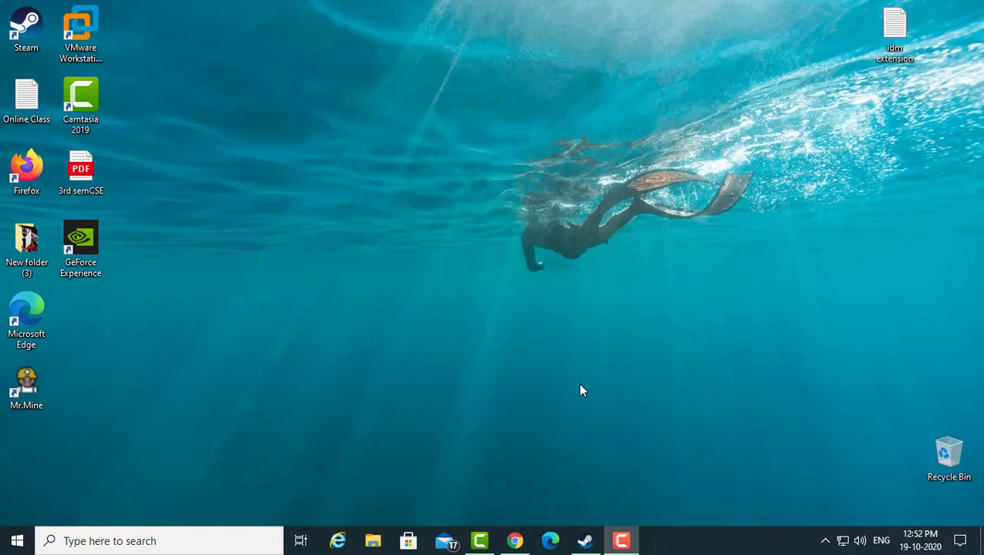
Step: Restore and close the Steam window, and bring up the PC's power options
left_click(585, 540)
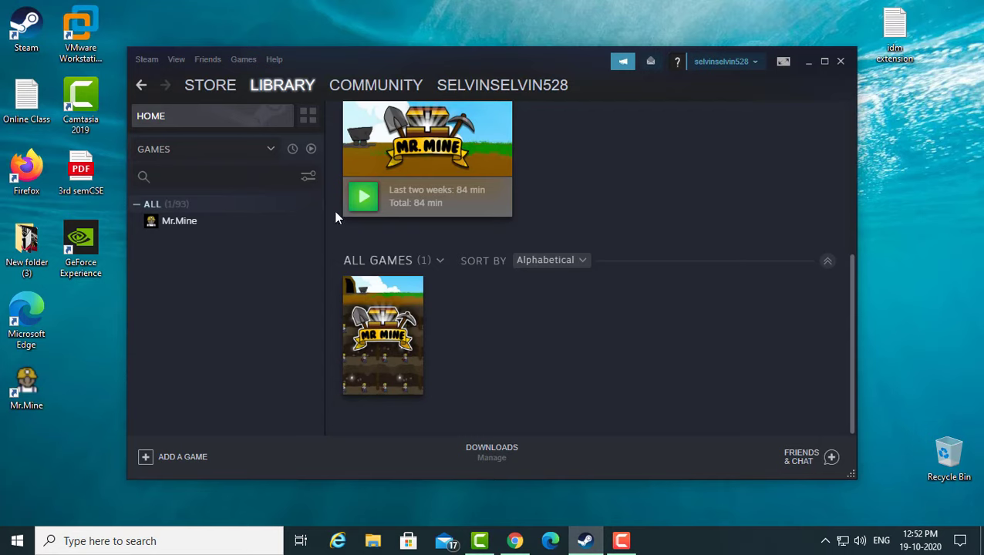
left_click(837, 62)
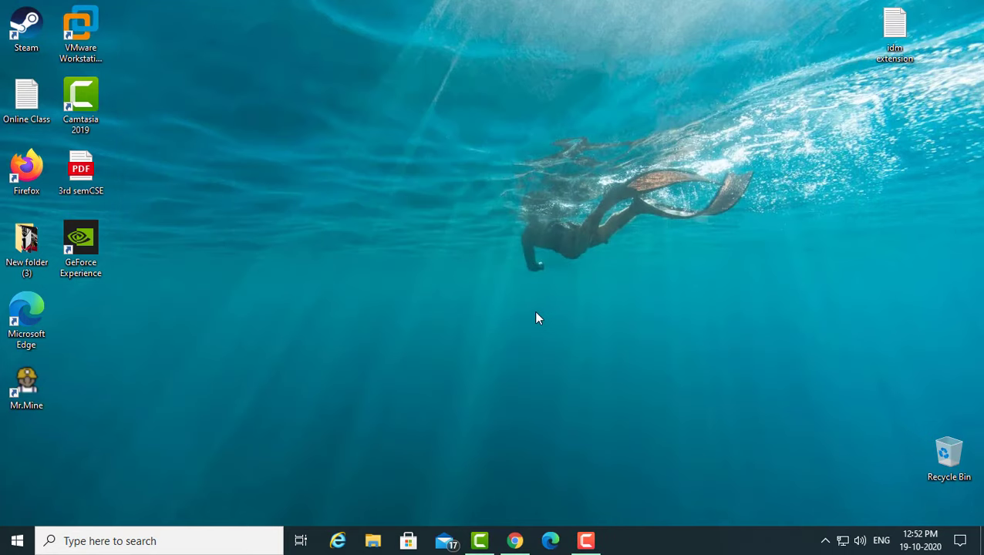
left_click(17, 540)
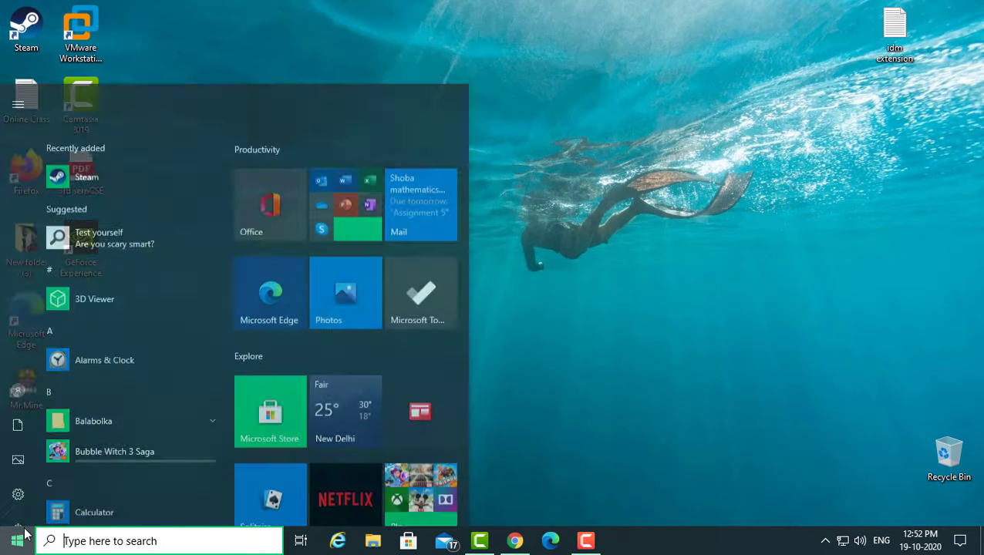
left_click(18, 510)
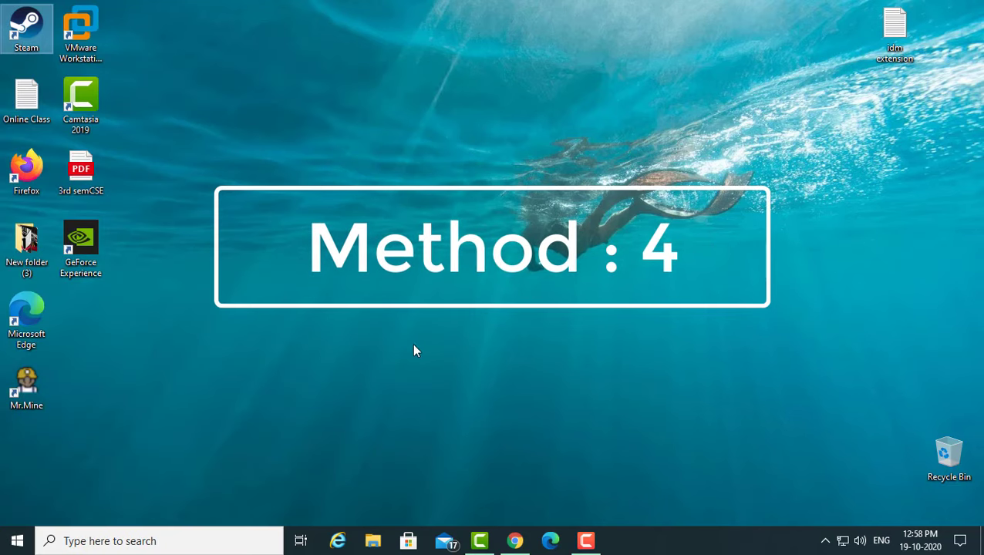
Step: Search Windows for "run program" and open Run programs made for previous versions of Windows
left_click(174, 540)
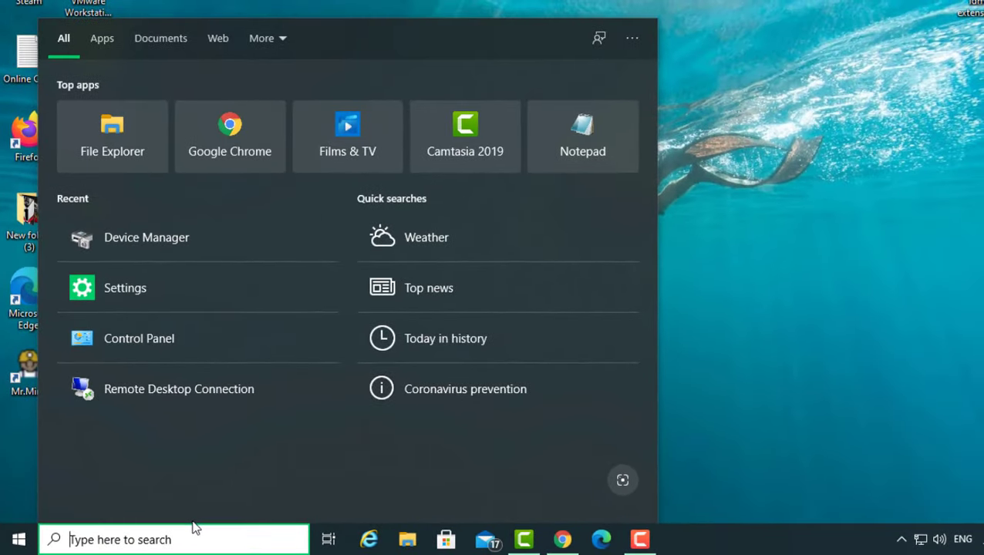
type("run ")
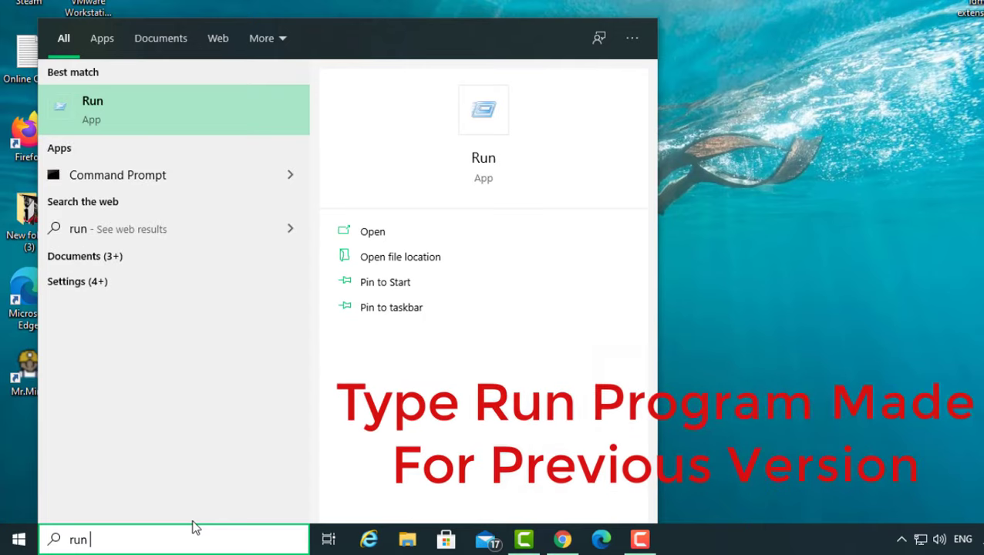
type("program")
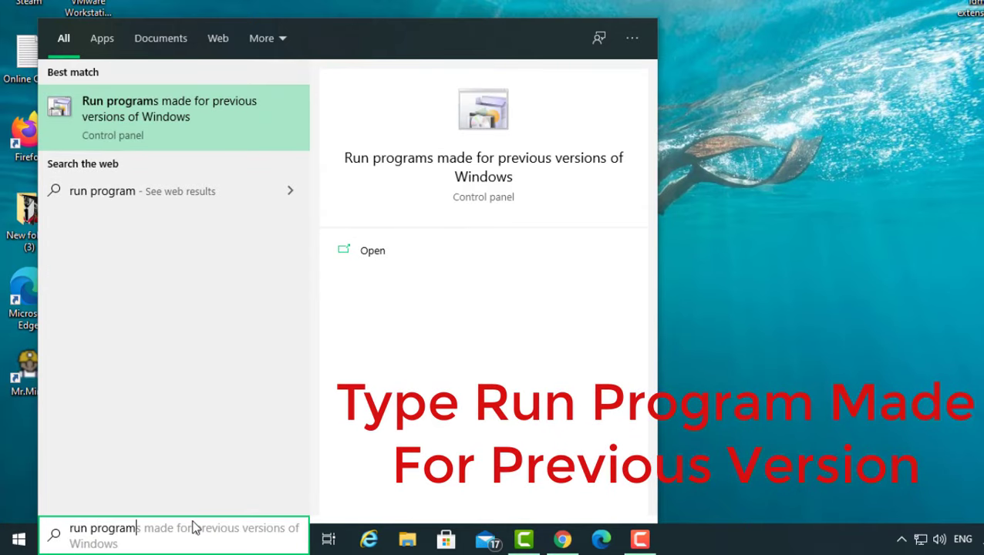
left_click(195, 125)
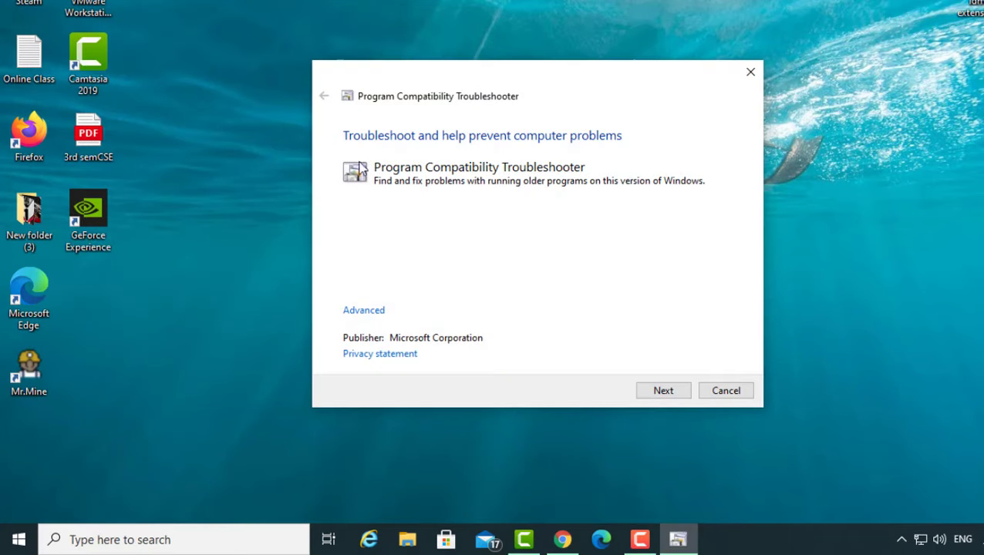
Step: Start the Program Compatibility Troubleshooter and choose Not Listed as the program having problems
left_click(663, 391)
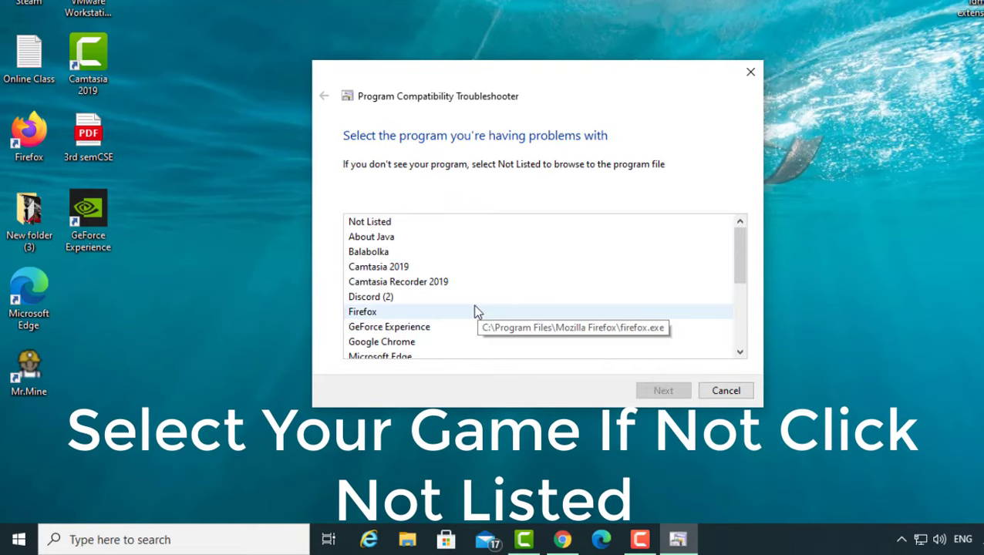
left_click(461, 222)
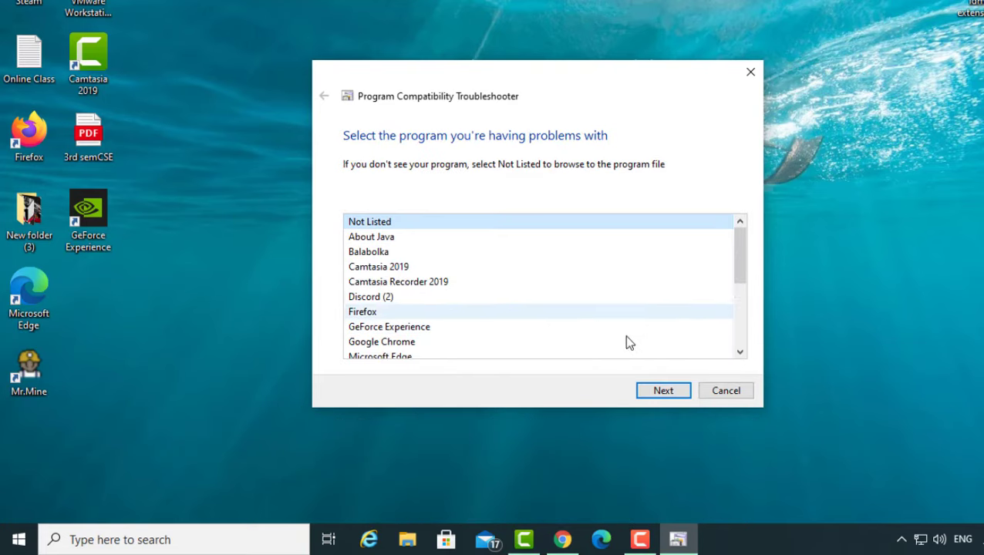
left_click(665, 393)
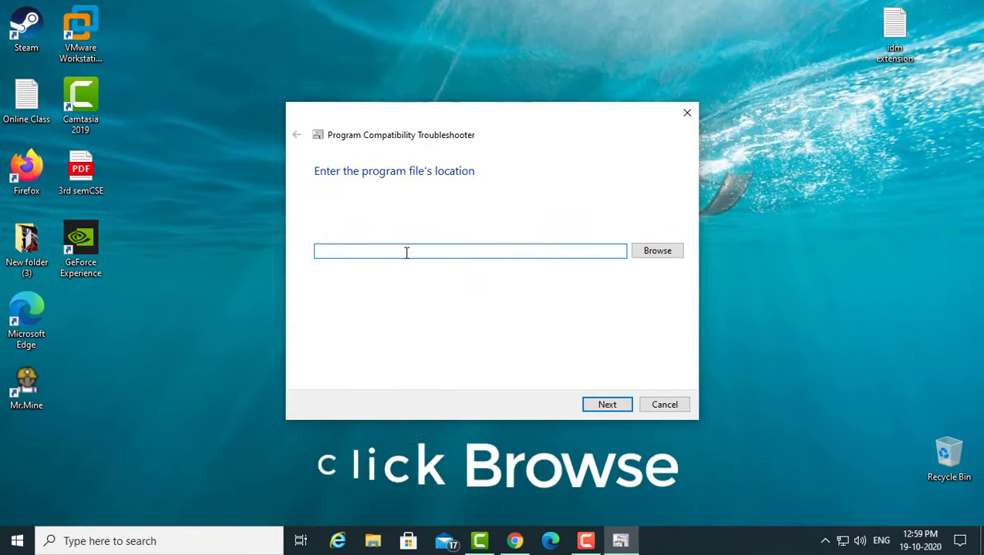
Step: Browse for the program file and open the steamapps folder in C:\Program Files (x86)\Steam
left_click(657, 251)
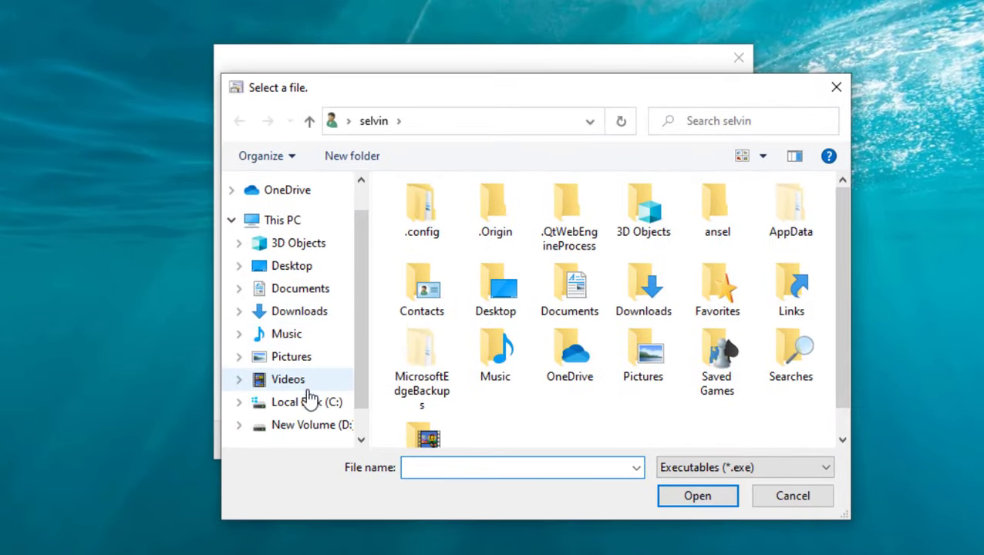
left_click(307, 402)
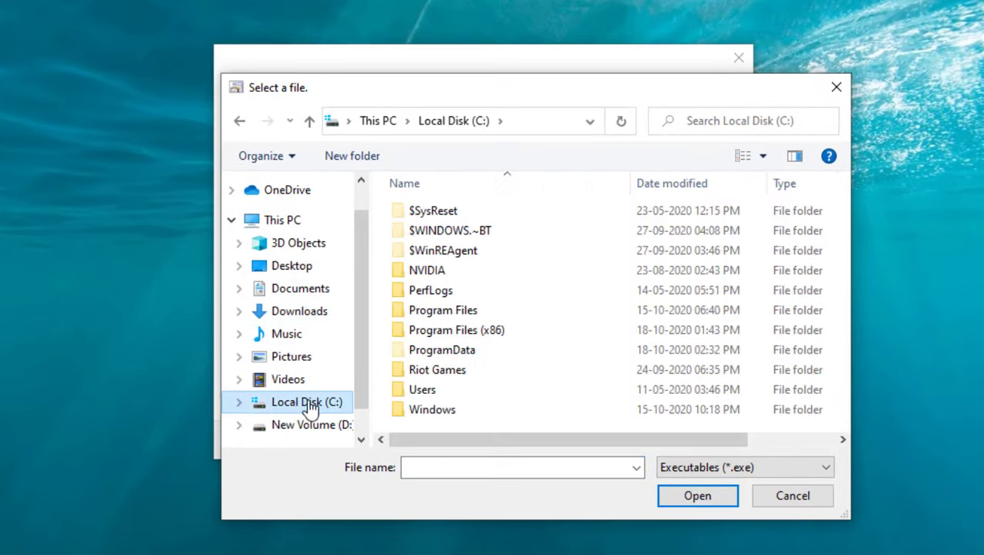
double_click(493, 336)
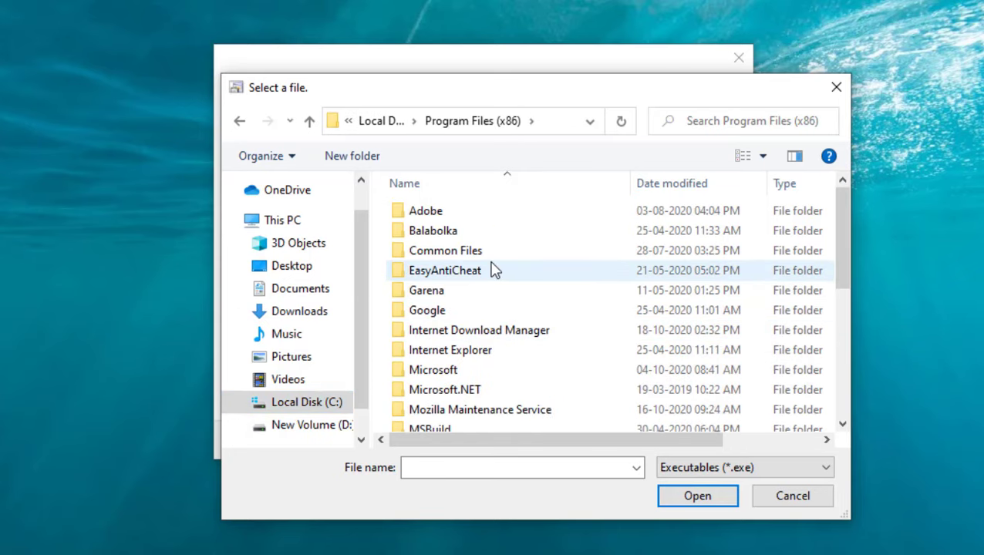
scroll(492, 269, "down", 3)
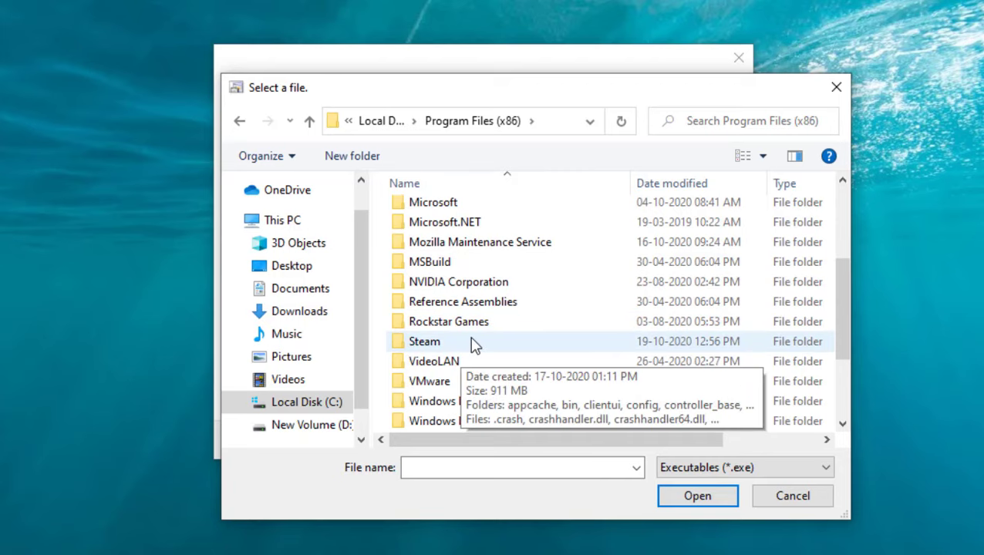
double_click(473, 343)
scroll(509, 245, "down", 3)
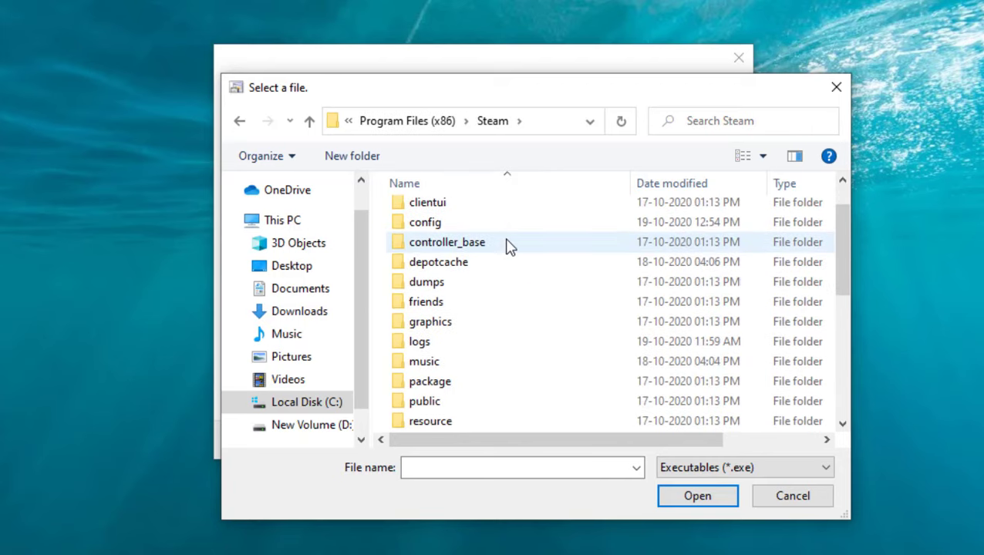
scroll(509, 245, "down", 1)
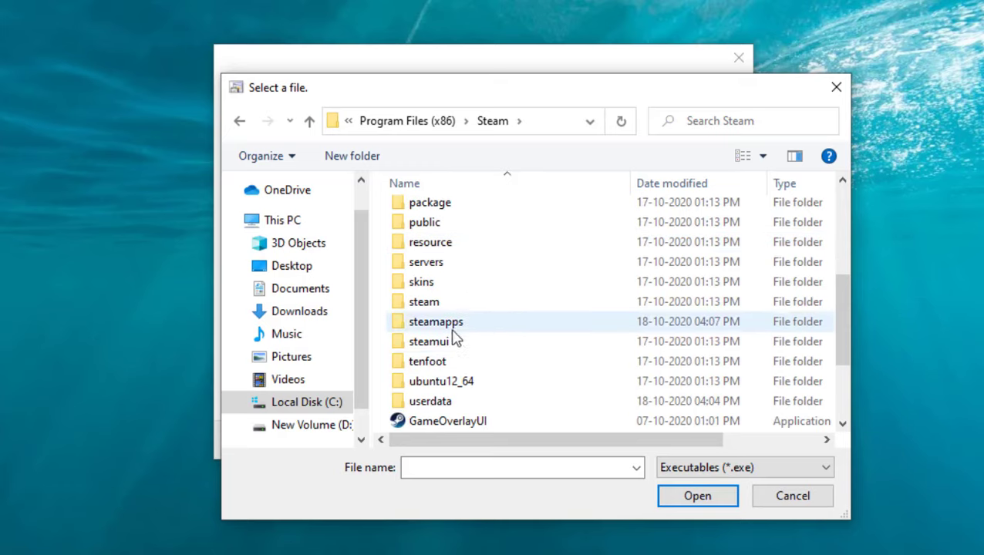
double_click(529, 327)
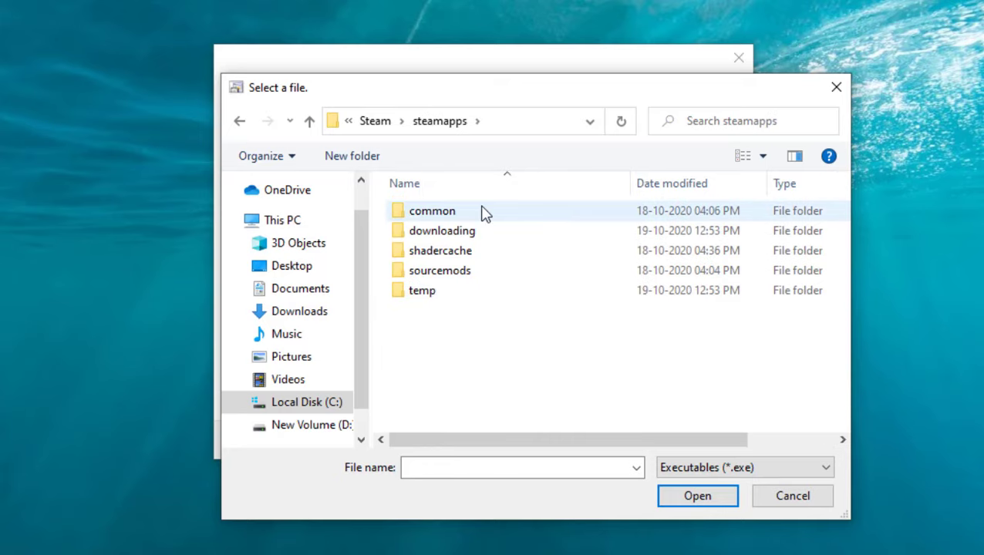
Step: Choose the Mr.Mine application in common\MrMine\win-unpacked as the program file and continue to the troubleshooting options
double_click(473, 217)
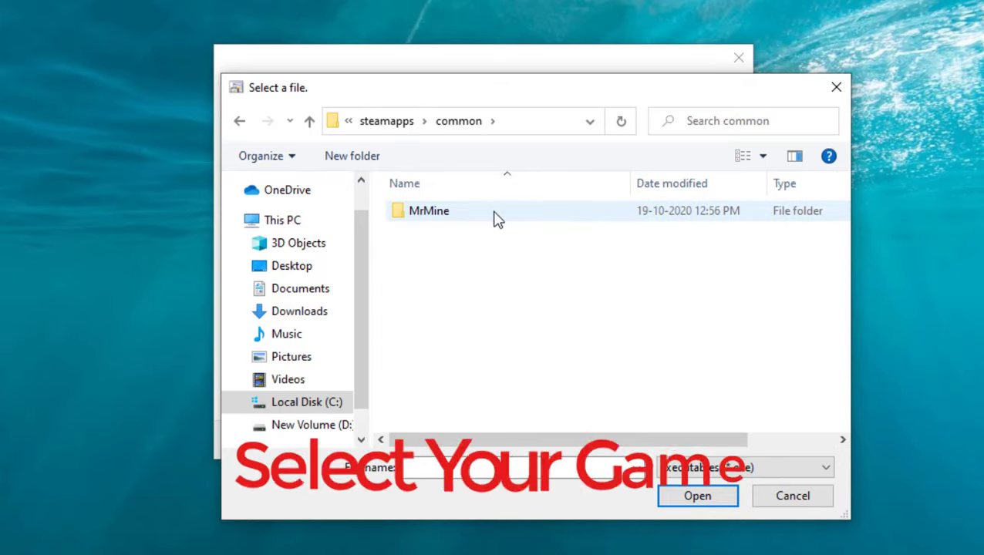
double_click(494, 218)
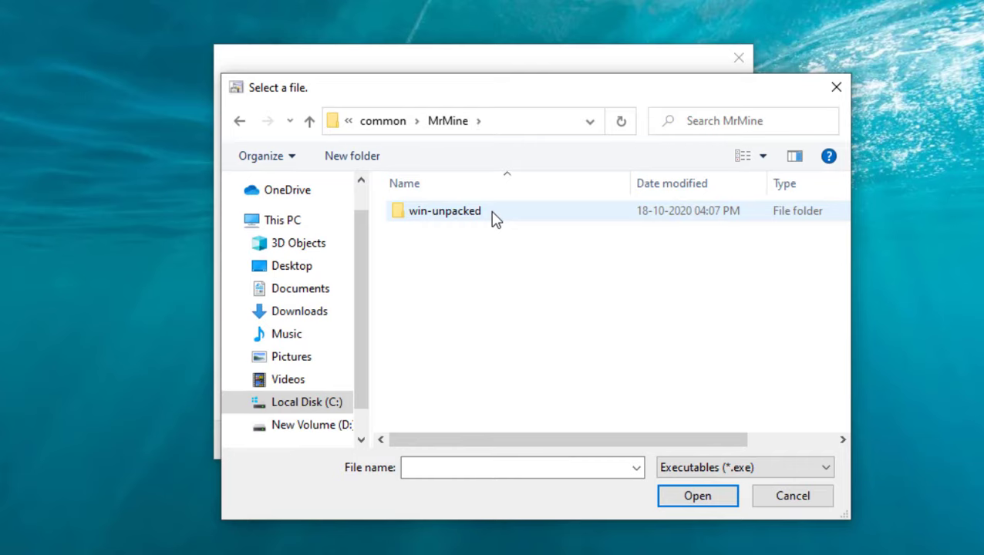
double_click(493, 219)
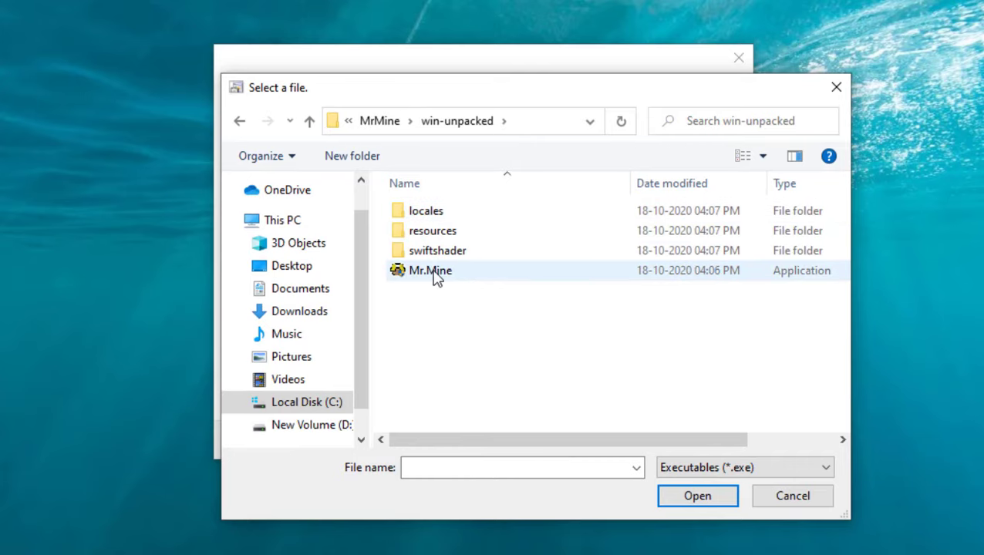
left_click(461, 280)
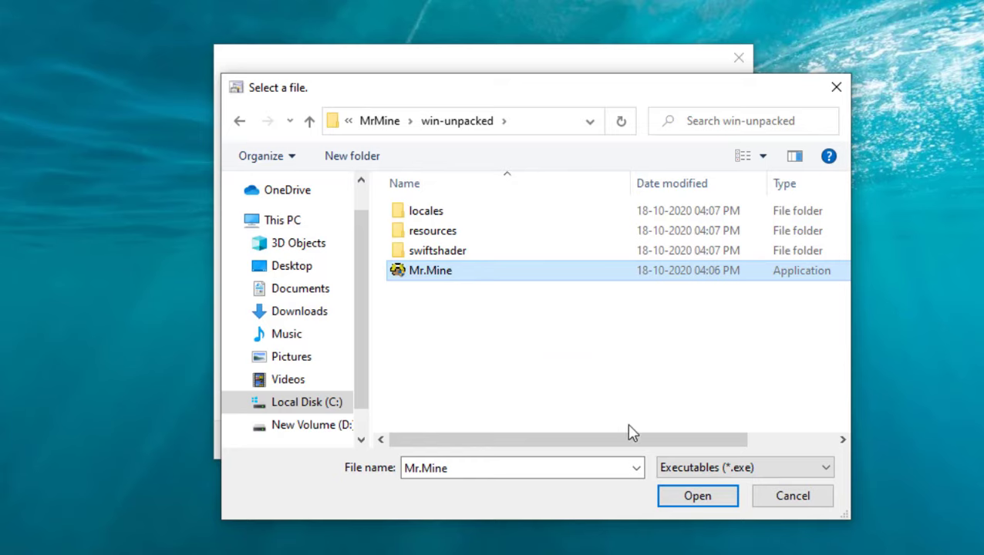
left_click(680, 500)
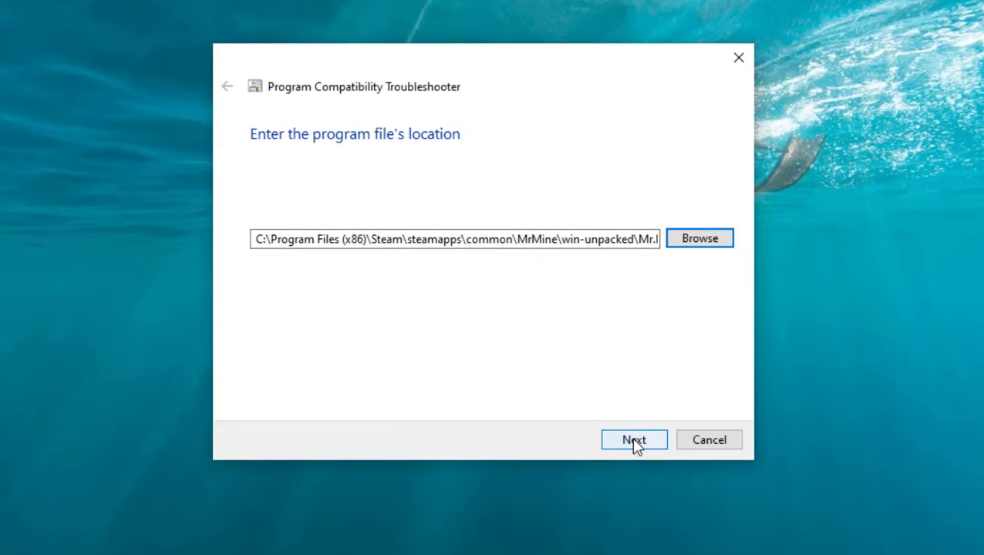
left_click(634, 442)
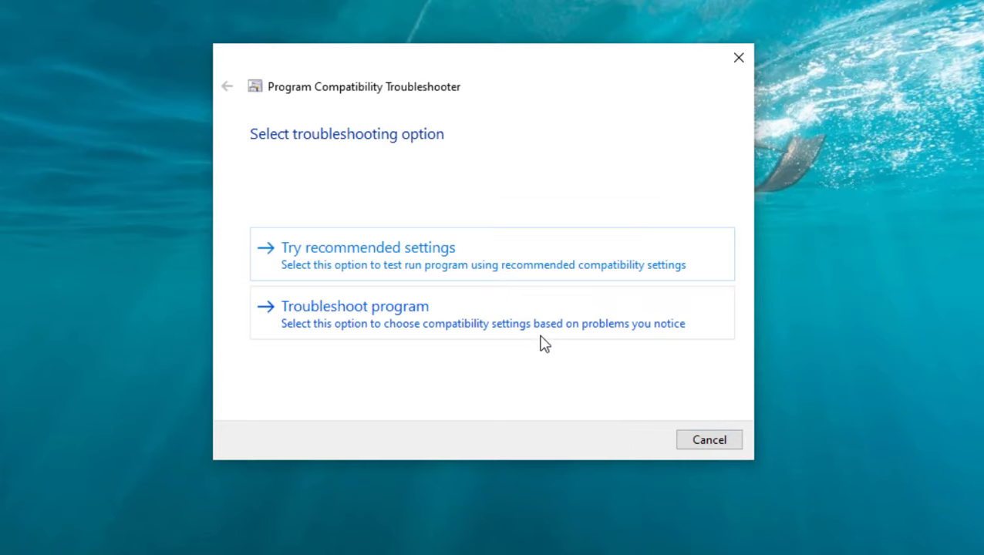
Step: Test-run Mr.Mine with the recommended compatibility settings and close the game window
left_click(450, 260)
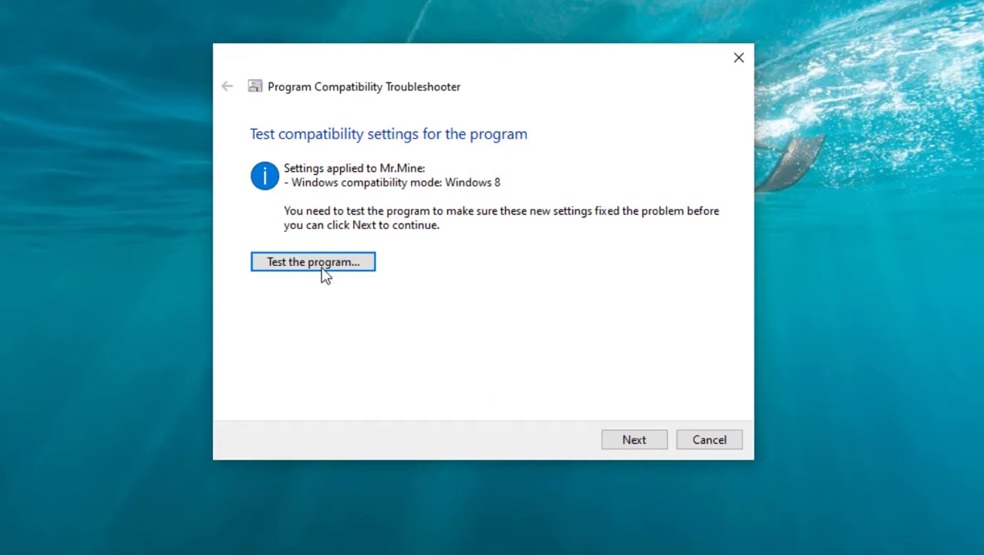
left_click(336, 264)
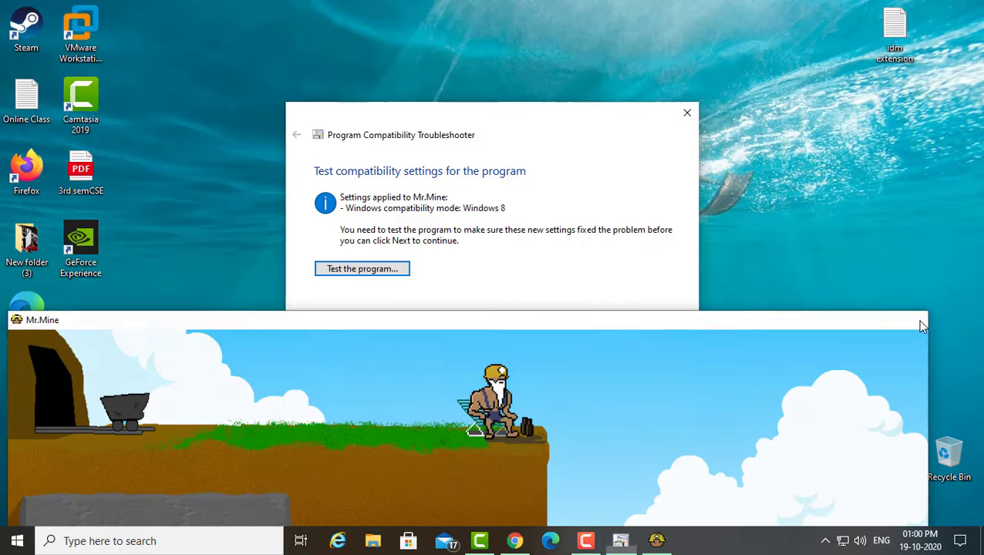
left_click(916, 320)
Step: Save the tested compatibility settings for the program and close the troubleshooter
left_click(610, 404)
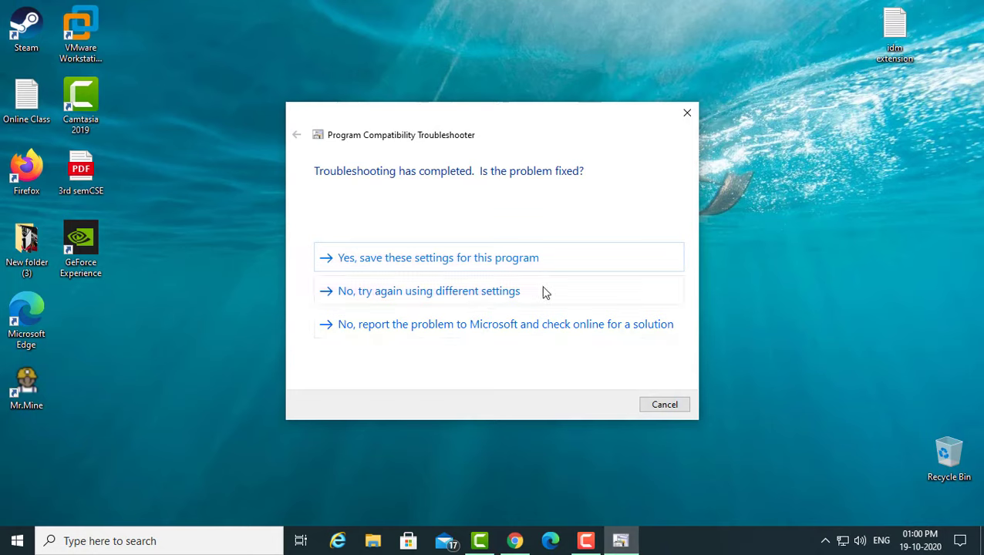
left_click(517, 258)
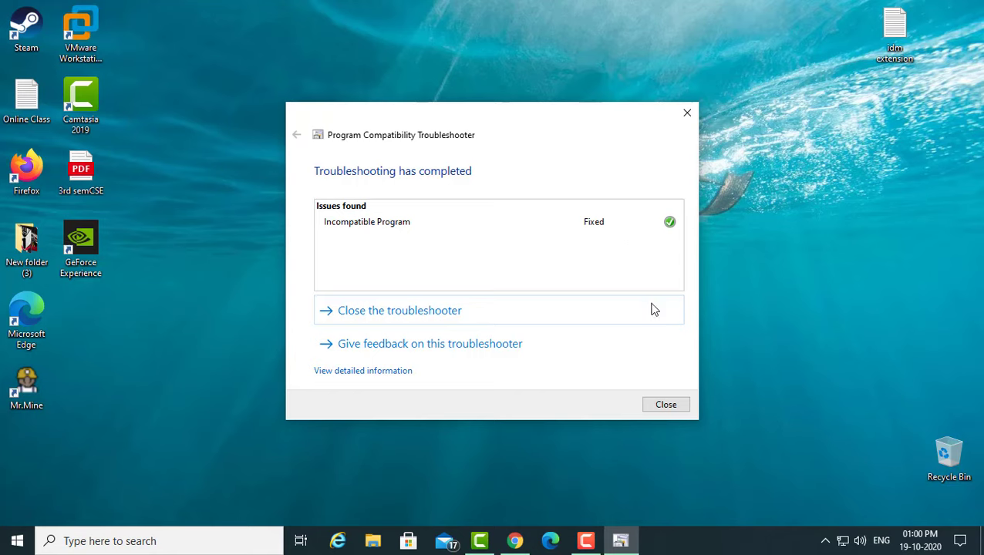
left_click(666, 406)
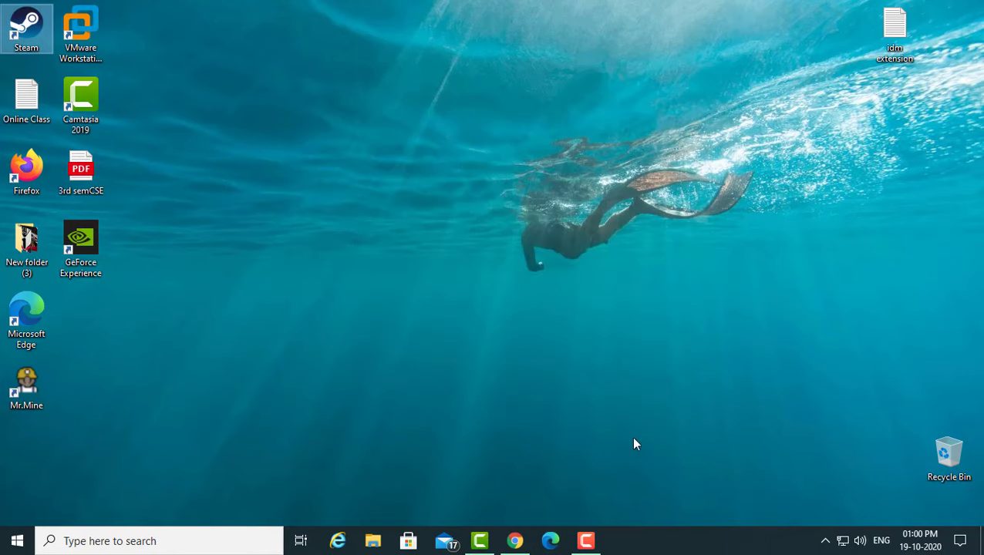